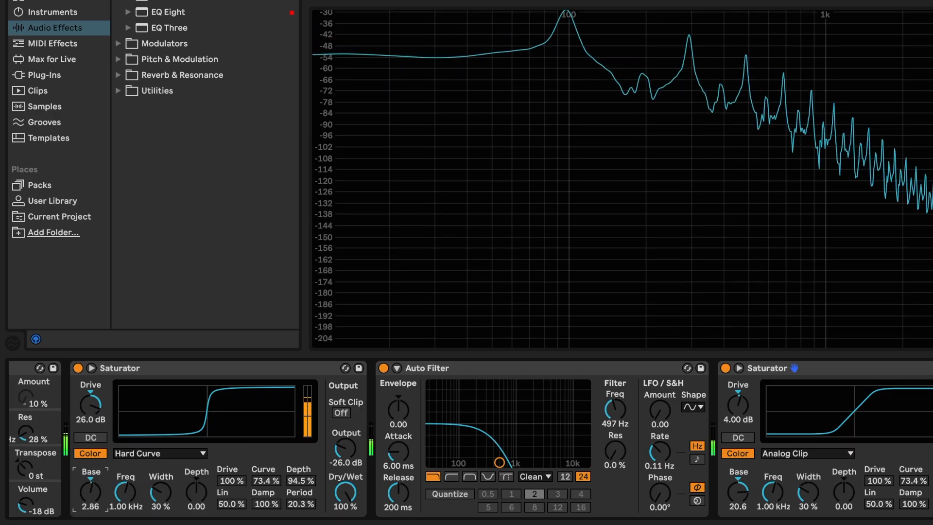
Step: Try Base amounts of 35.4 and -26.9 on the first Saturator, ending at -17.1
left_click_drag(90, 492, 91, 481)
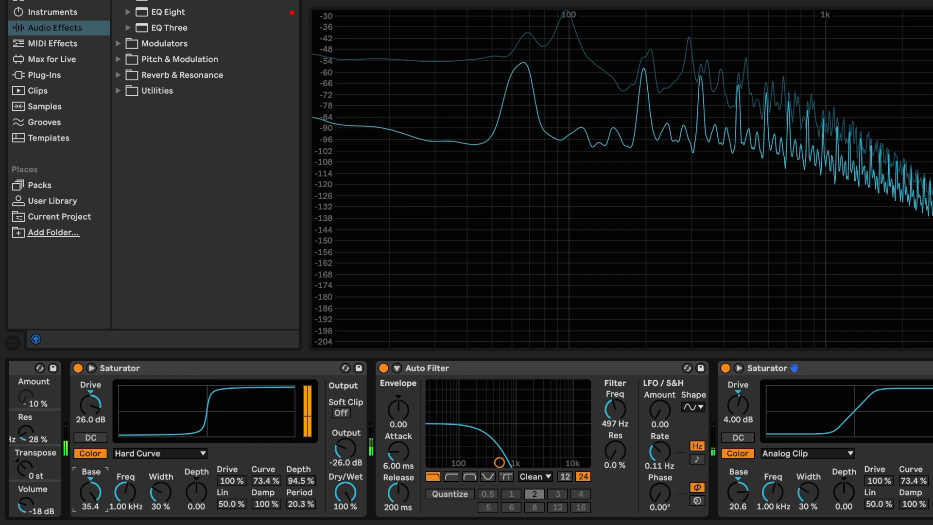
left_click_drag(91, 486, 90, 503)
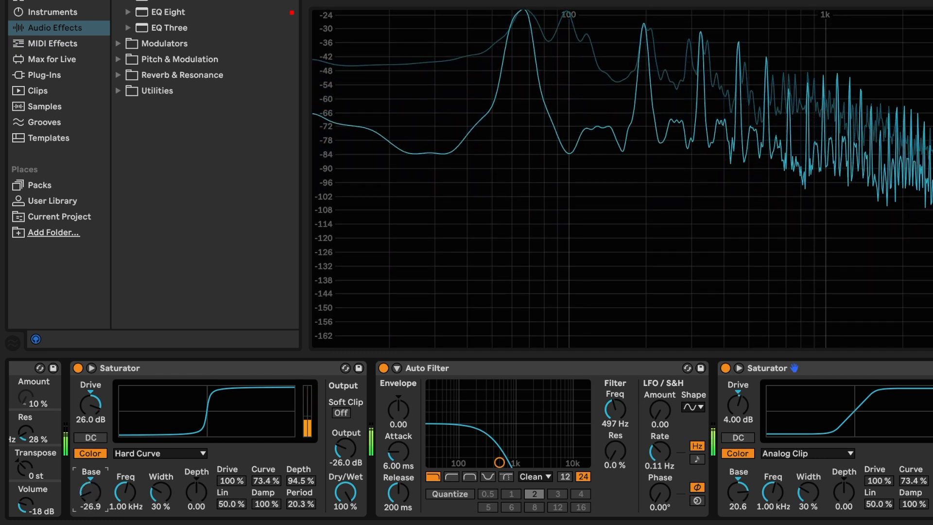
left_click_drag(90, 492, 90, 495)
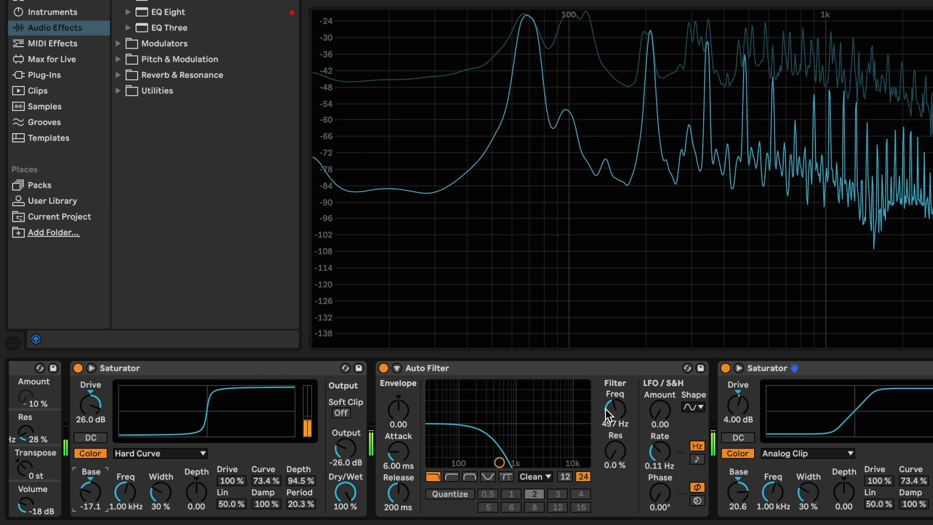
Step: Lower the Auto Filter's cutoff to about 120 Hz and set the first Saturator's Base to -5.71
left_click_drag(498, 462, 478, 462)
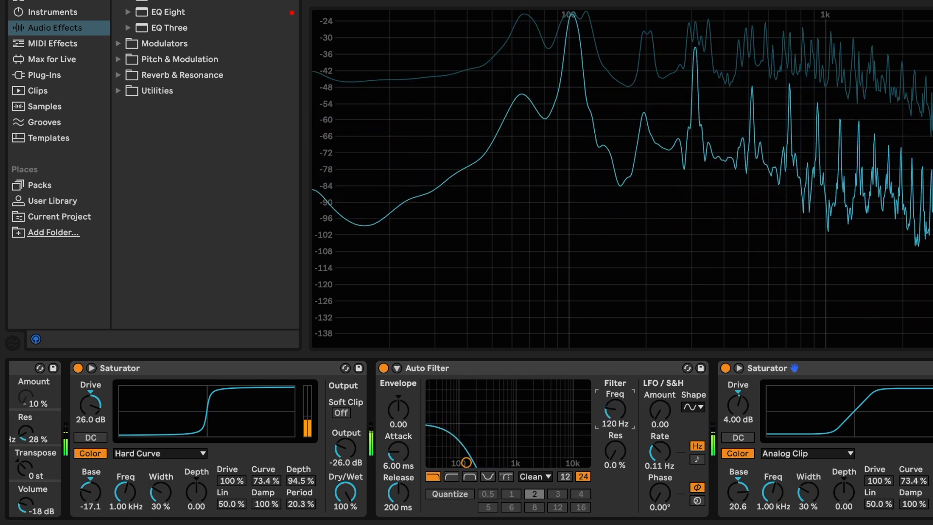
left_click_drag(455, 462, 451, 462)
left_click(91, 492)
left_click_drag(90, 492, 90, 487)
Step: Set the Auto Filter's frequency to 472 Hz and the second Saturator's Base to 16.0
left_click_drag(610, 411, 610, 404)
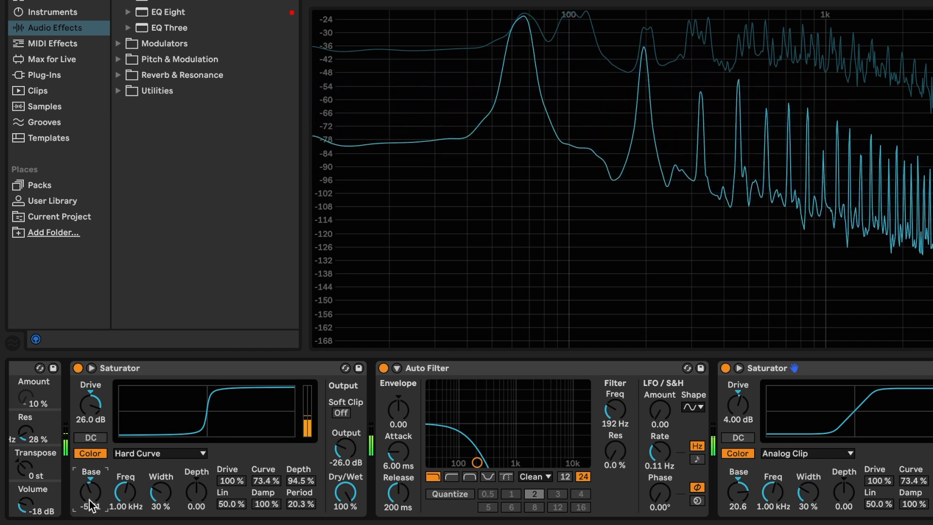
left_click_drag(615, 409, 615, 420)
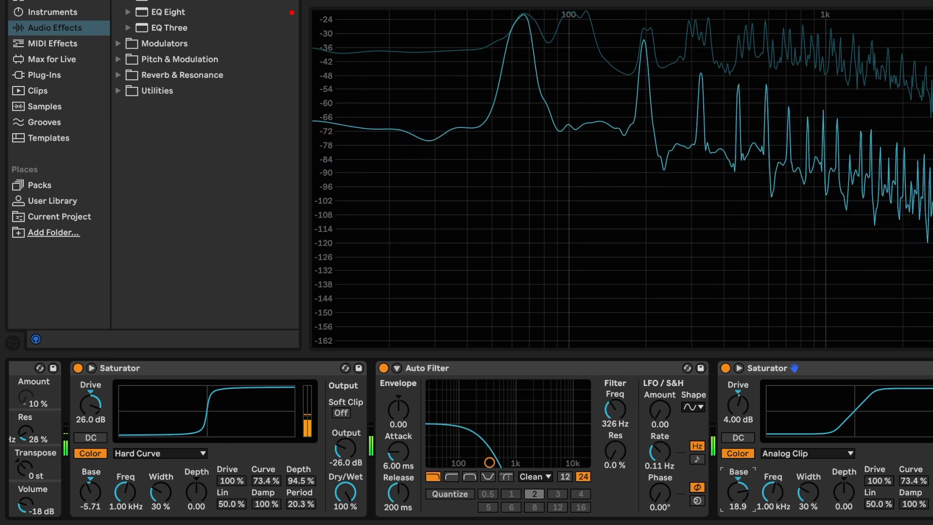
left_click_drag(737, 492, 737, 462)
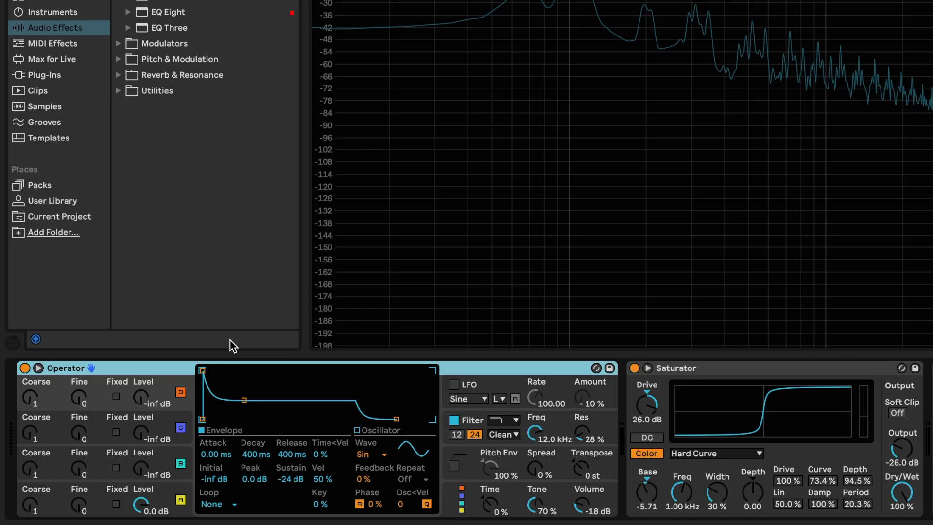
scroll(410, 469, "right", 10)
left_click(305, 368)
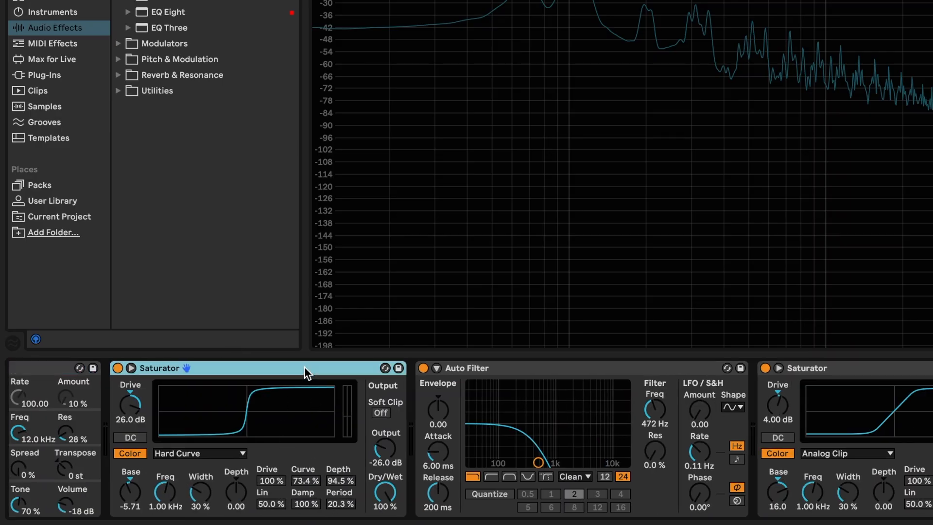
left_click(513, 372)
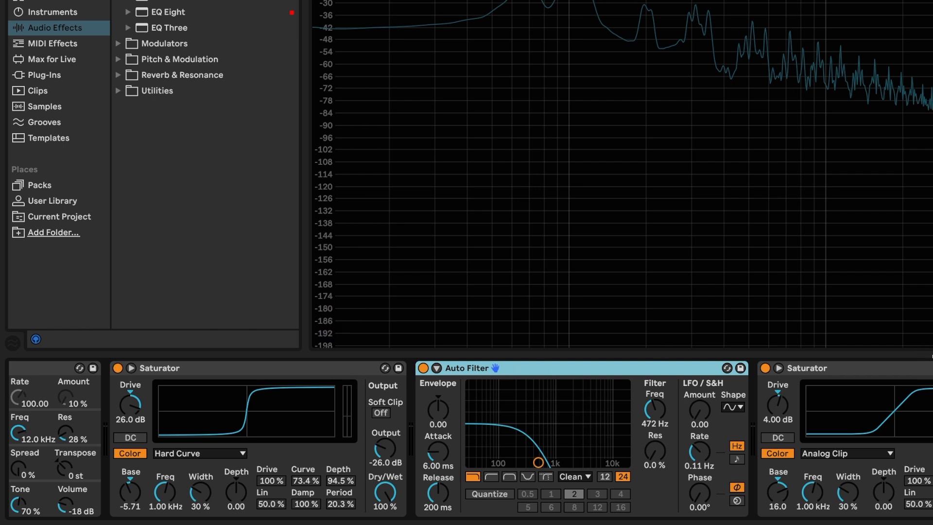
left_click(855, 367)
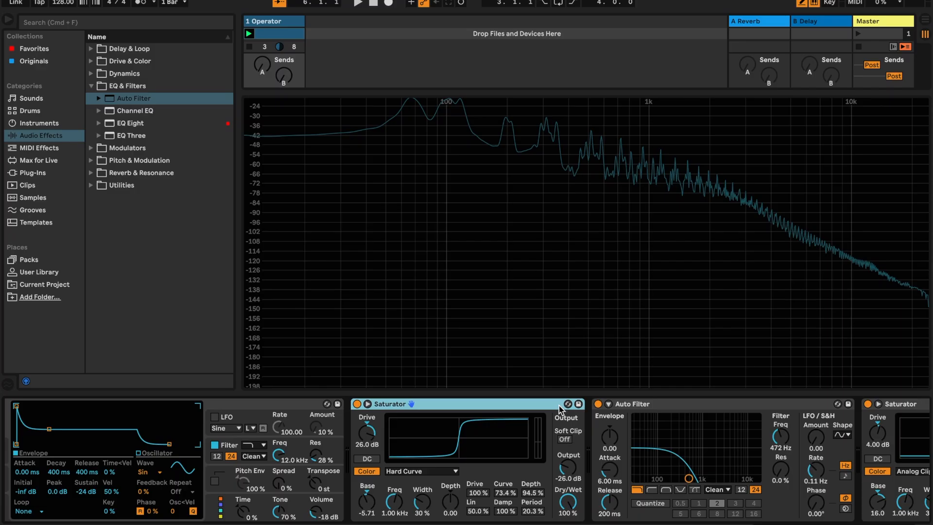
Step: Group both Saturators and the Auto Filter into an Audio Effect Rack and show its chain list, naming the chain Saturation
scroll(560, 410, "right", 5)
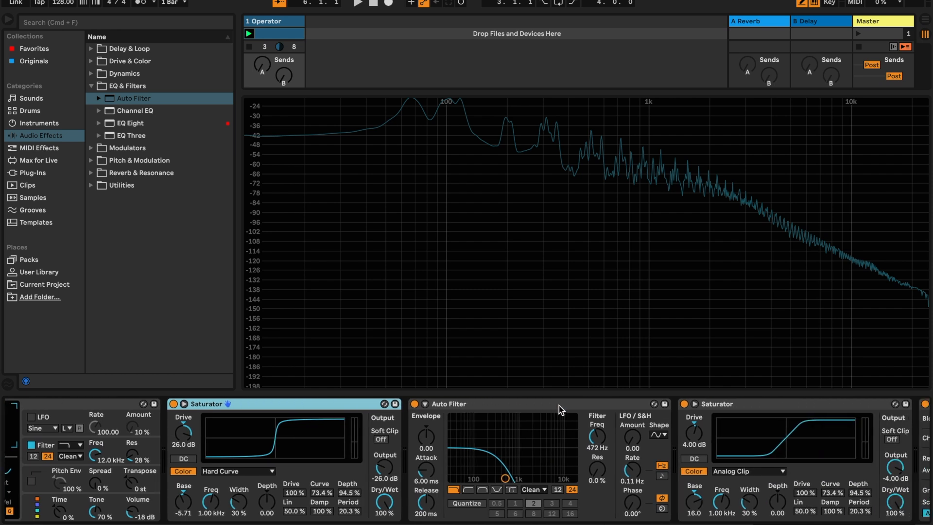
left_click(768, 408, "shift")
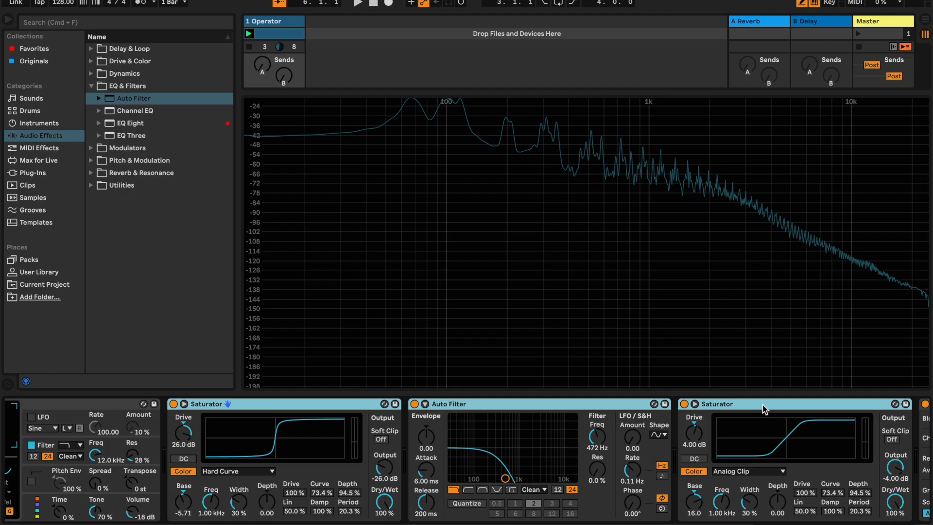
key("super+g")
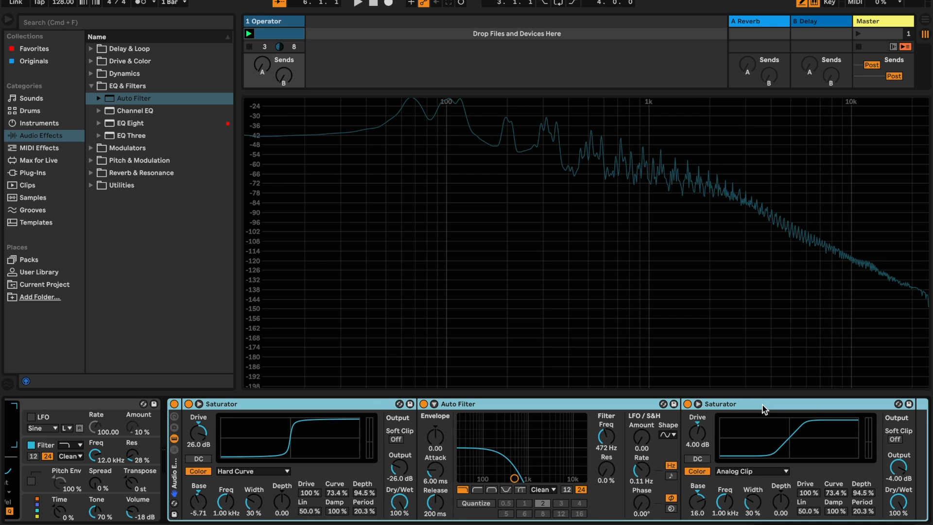
left_click(174, 453)
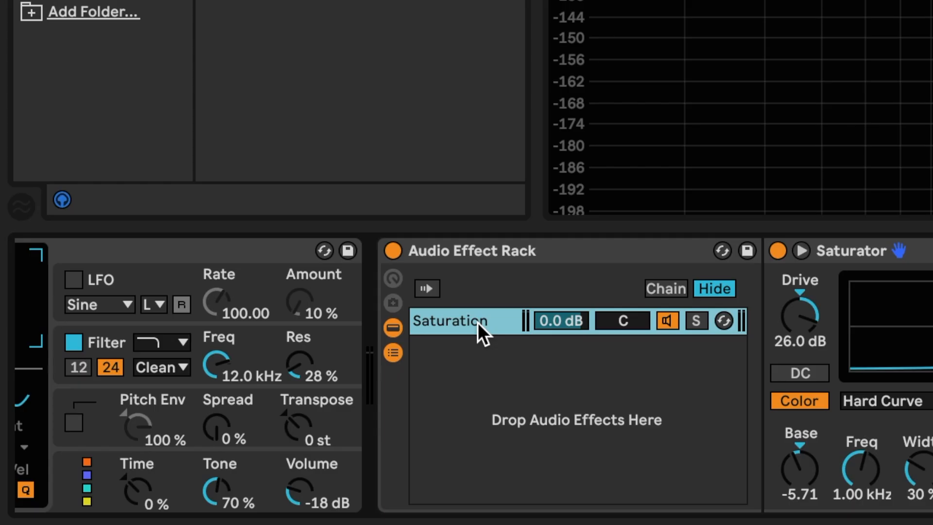
Step: Duplicate the Saturation chain and delete both Saturators and the Auto Filter from the copy
key("ctrl+d")
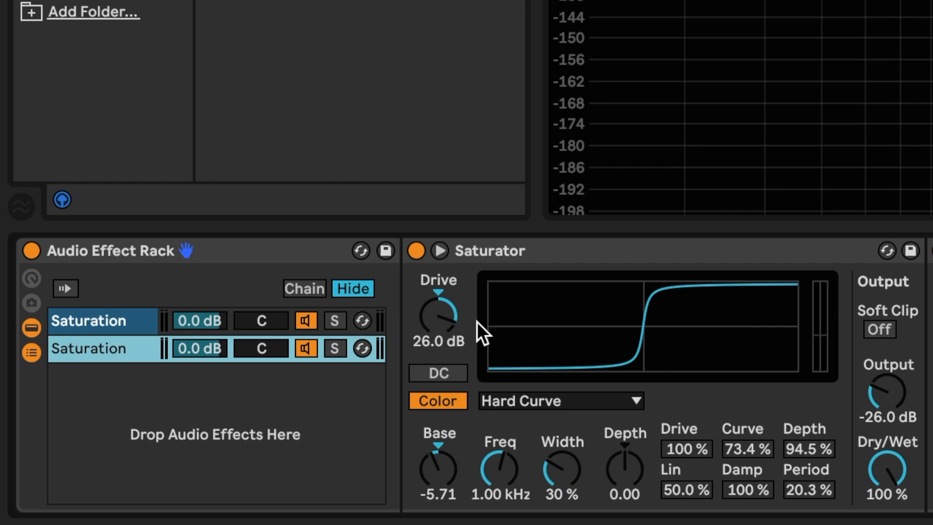
left_click(101, 316)
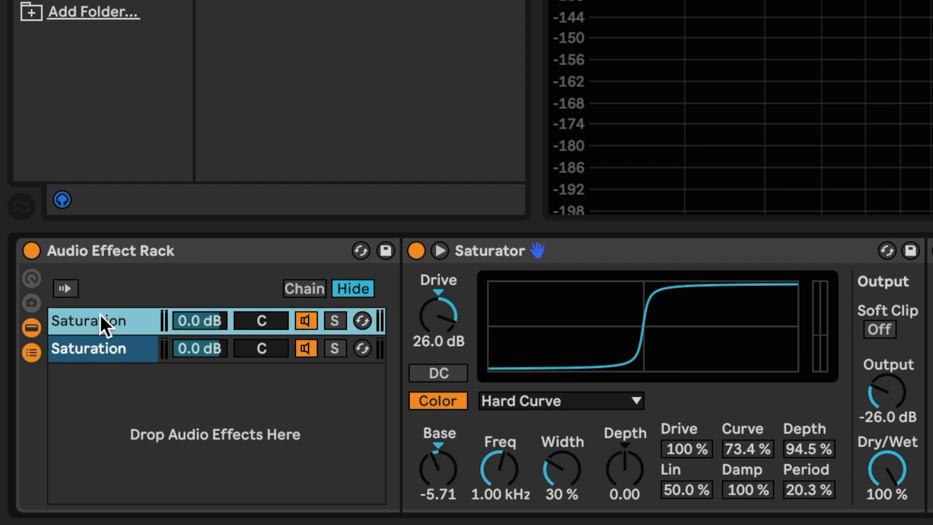
left_click(101, 351)
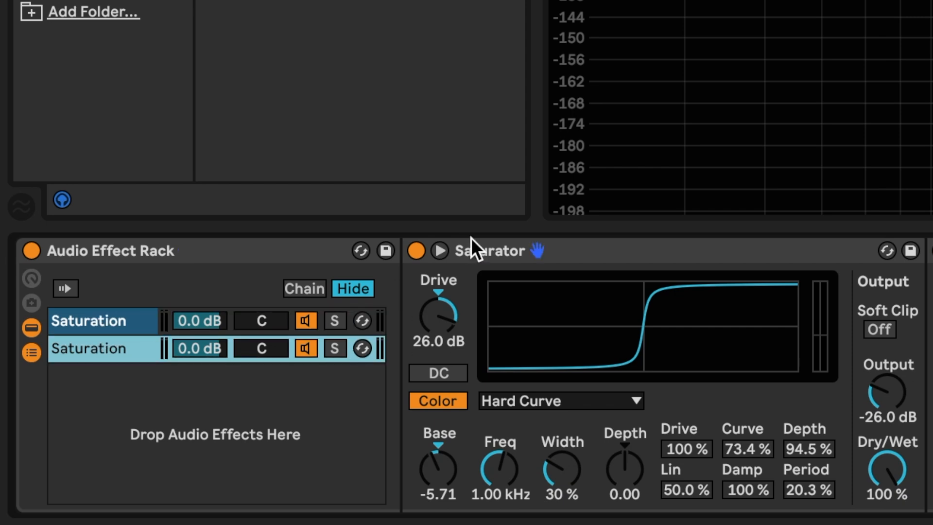
left_click(505, 247)
left_click(488, 407, "shift")
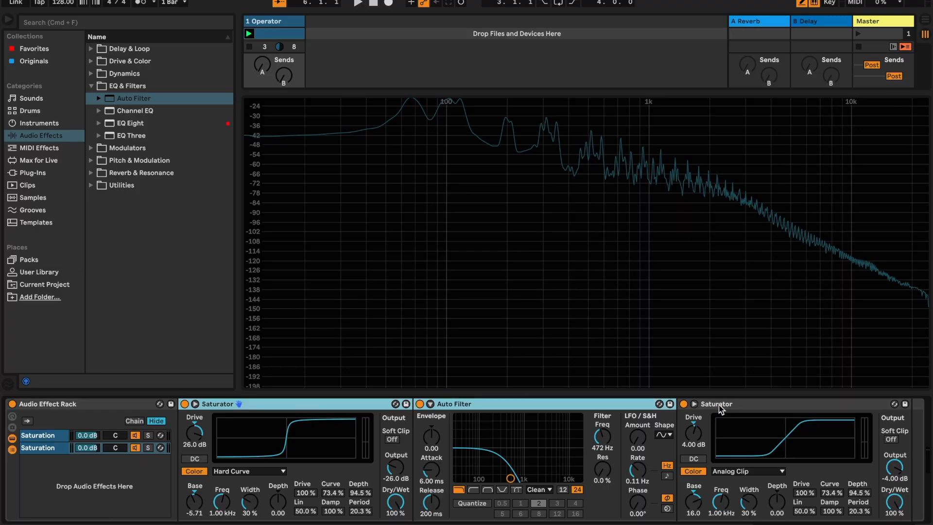
left_click(721, 410, "shift")
key("Delete")
Step: Rename the emptied chain Chain 2 and solo it to compare it with the Saturation chain
key("super+r")
type("Chain 2")
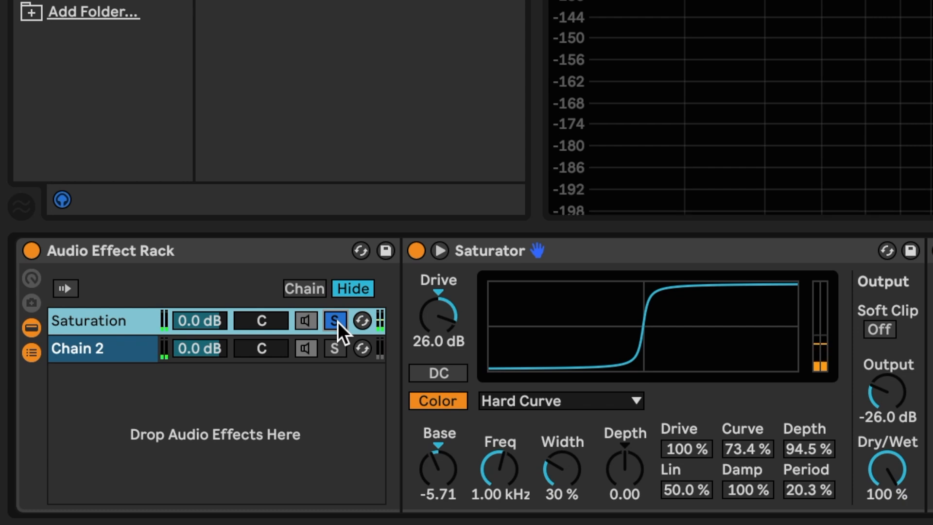
left_click(334, 342)
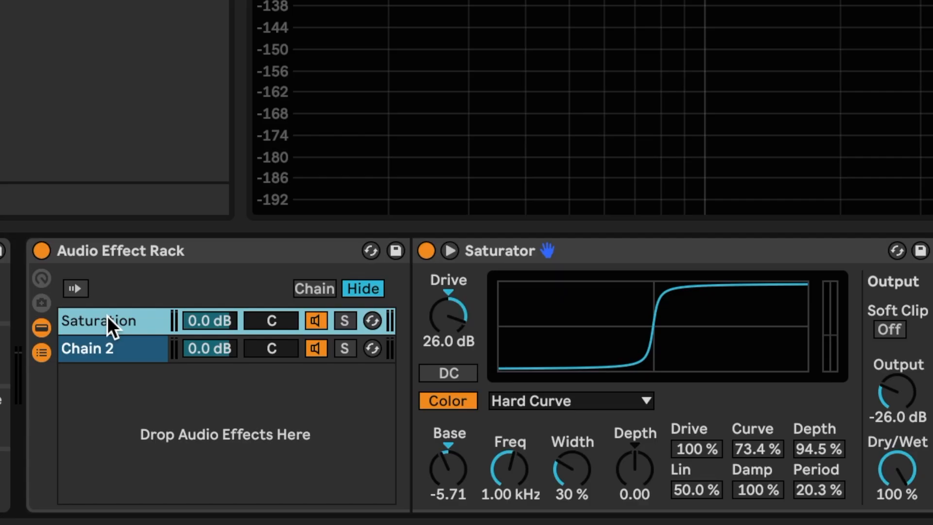
Step: Rename the Saturation chain as Low End and Chain 2 as Harmonics
key("ctrl+r")
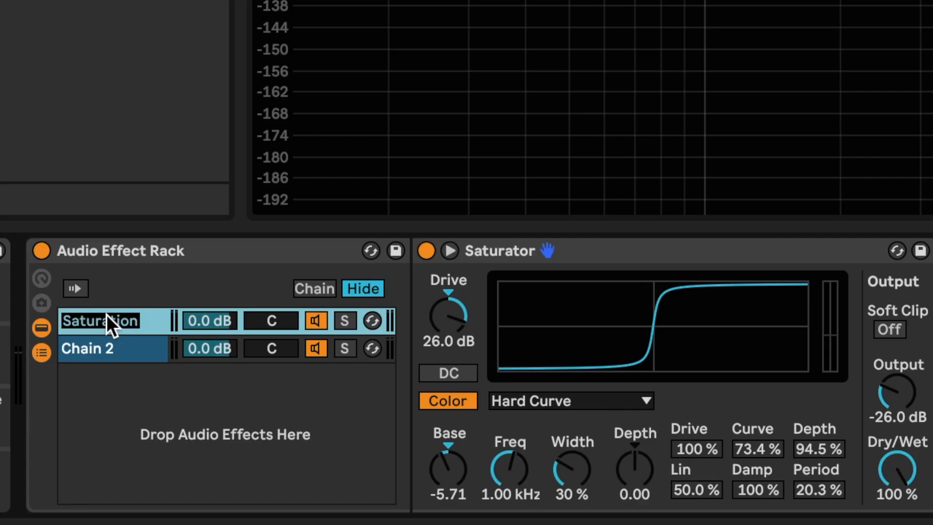
type("Low End")
key("Return")
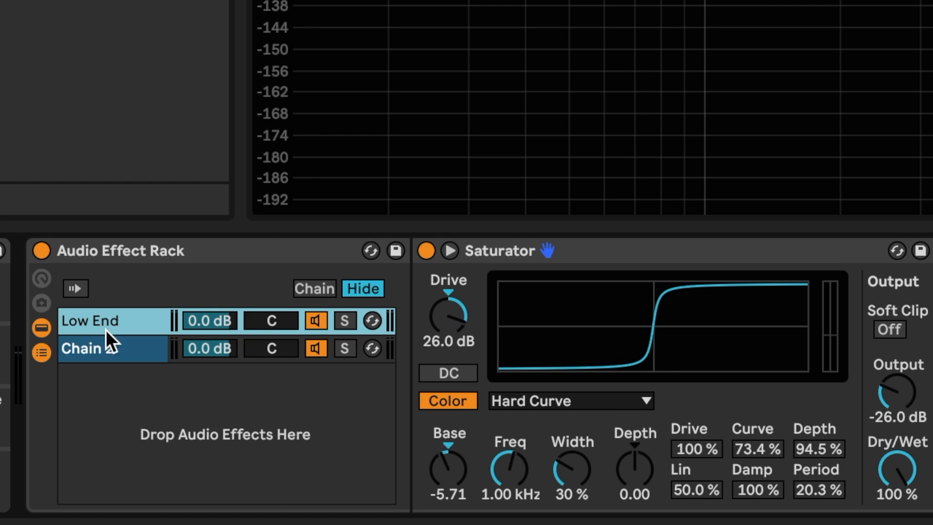
left_click(106, 353)
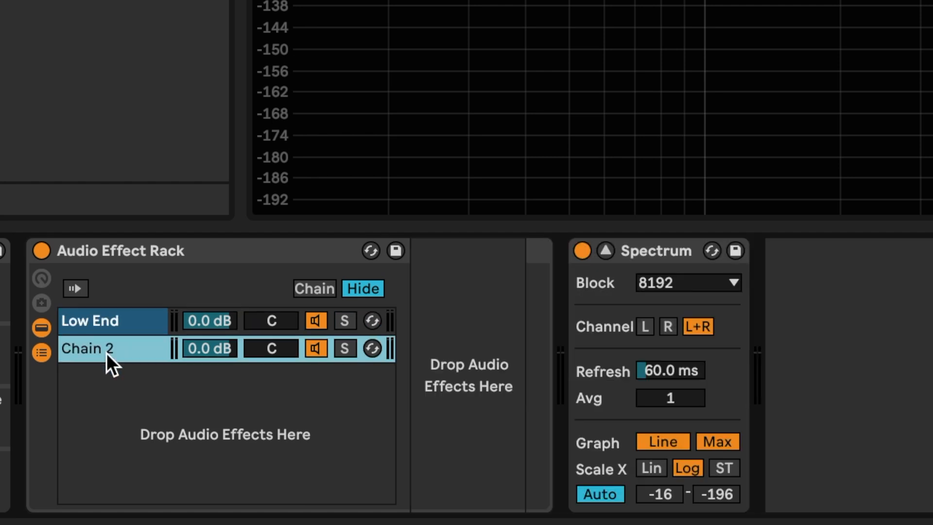
key("ctrl+r")
type("Harmonics")
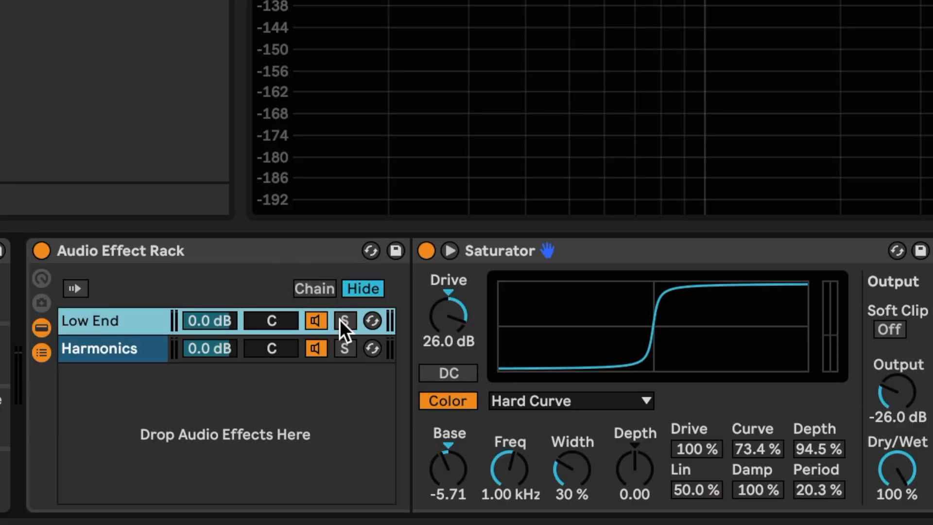
Step: Solo the Low End chain and delete the Analog Clip Saturator that follows its Auto Filter
left_click(340, 319)
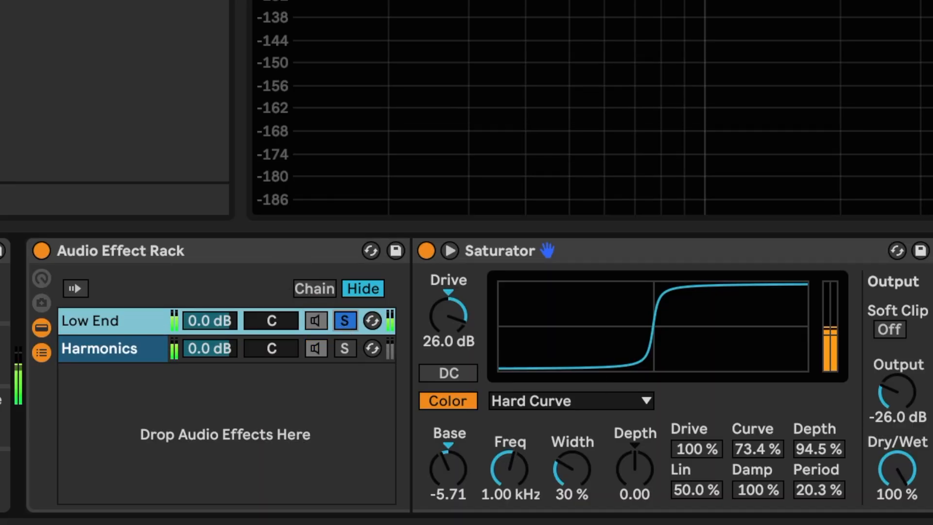
scroll(467, 375, "right", 10)
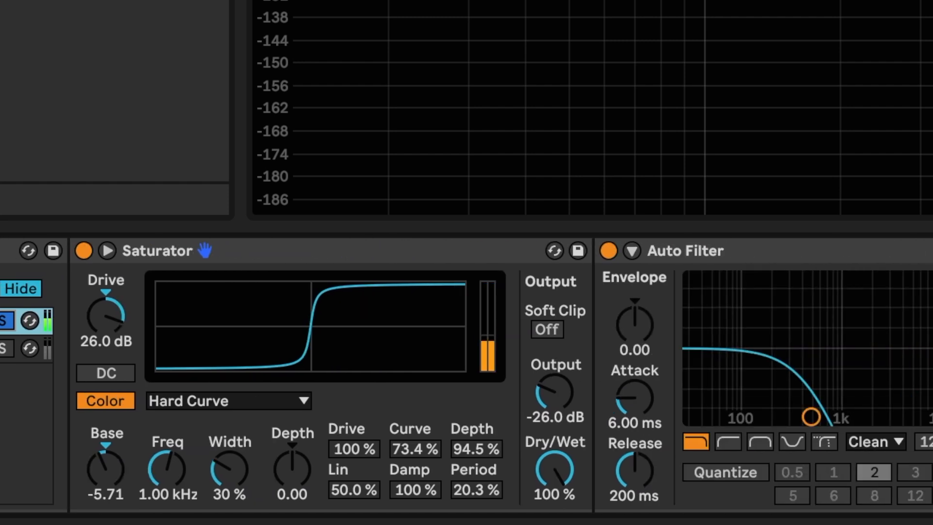
left_click(575, 369)
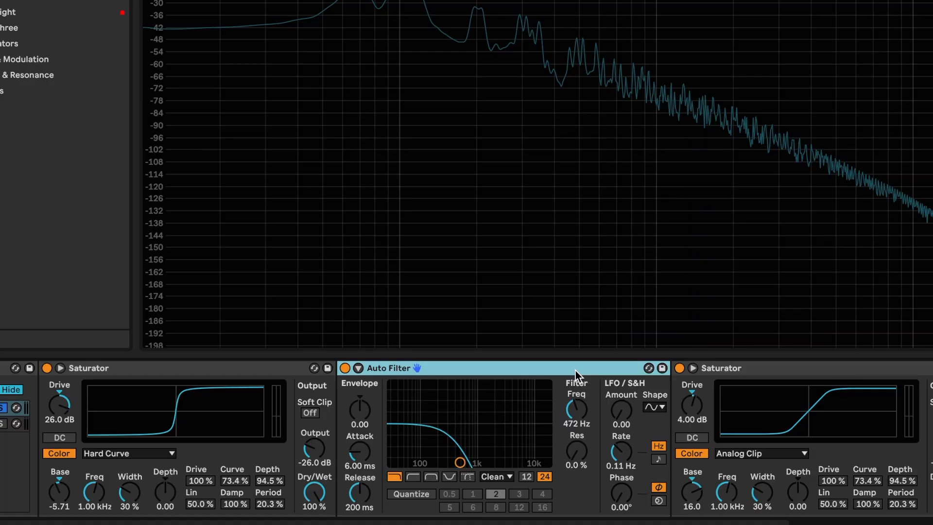
left_click(734, 367)
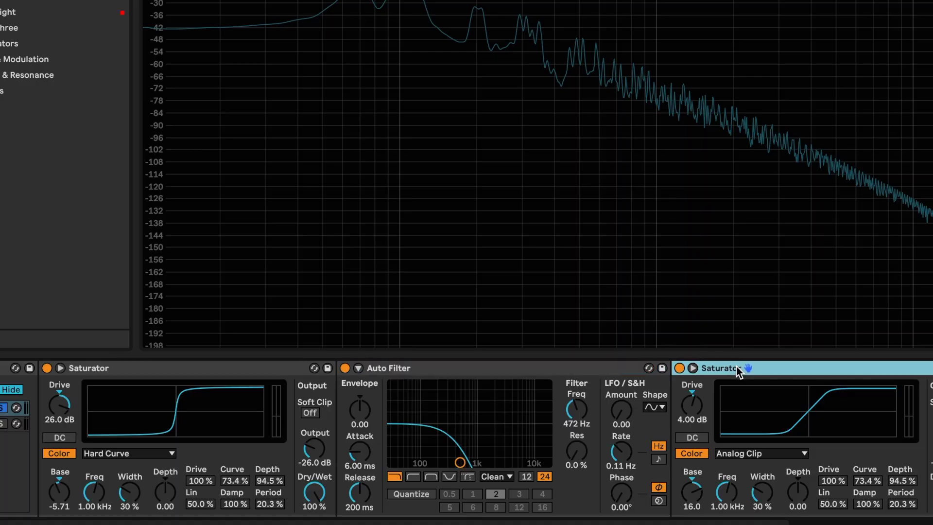
key("Delete")
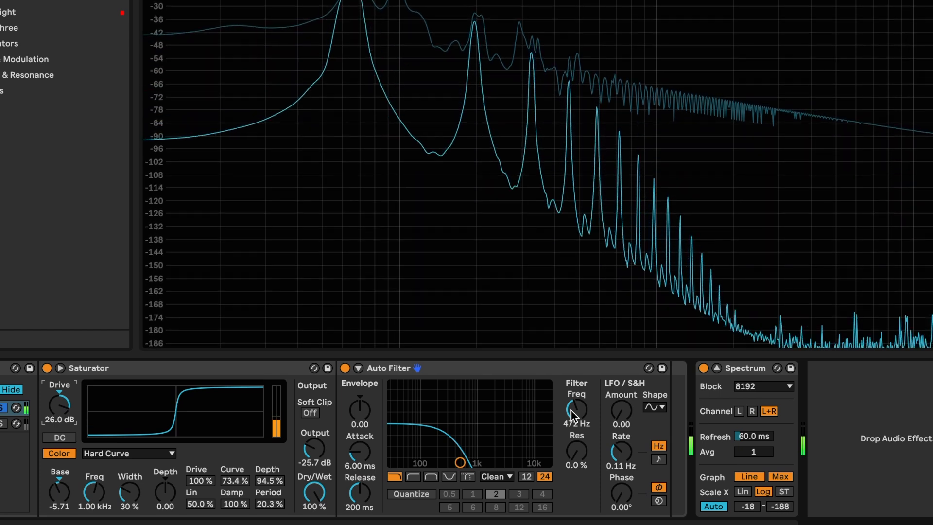
Step: In the Low End chain, set the Auto Filter's frequency to 203 Hz and the Saturator's Drive to 36.0 dB with Output at -28.3 dB
left_click_drag(573, 415, 576, 427)
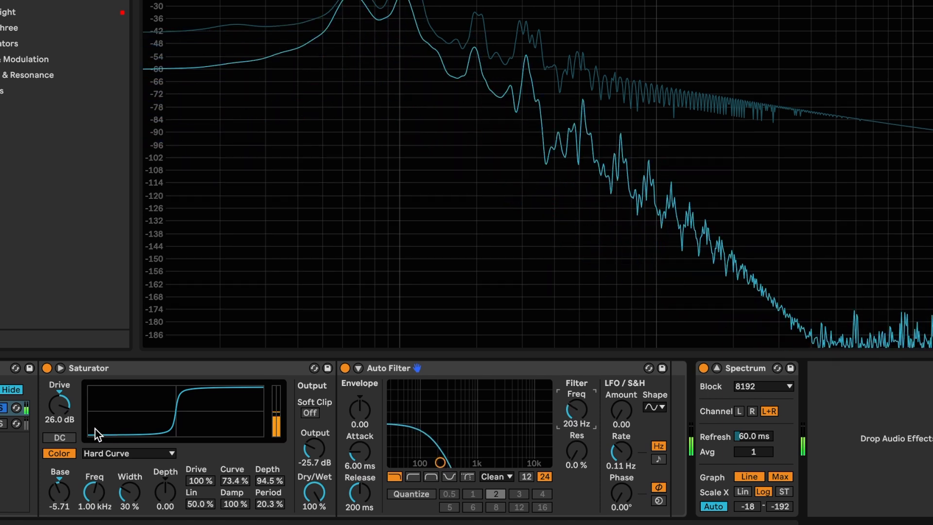
left_click_drag(61, 406, 60, 398)
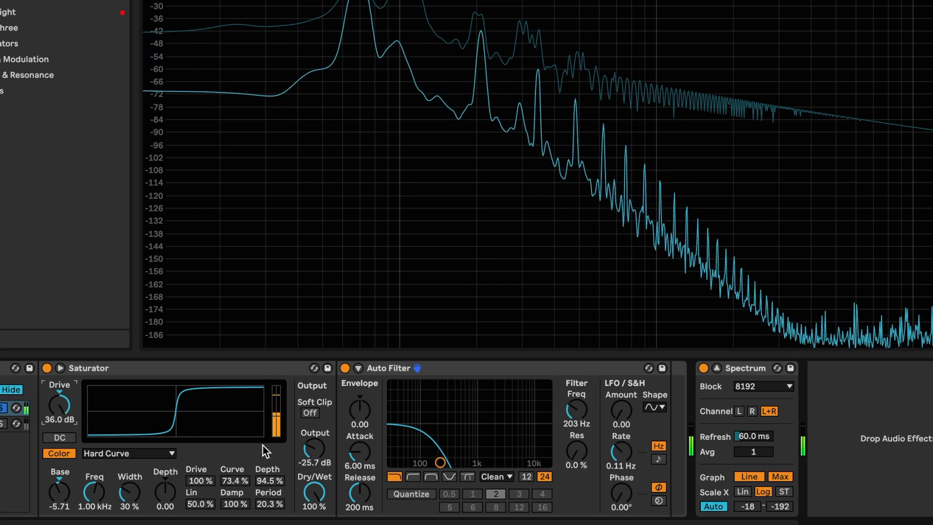
left_click(316, 448)
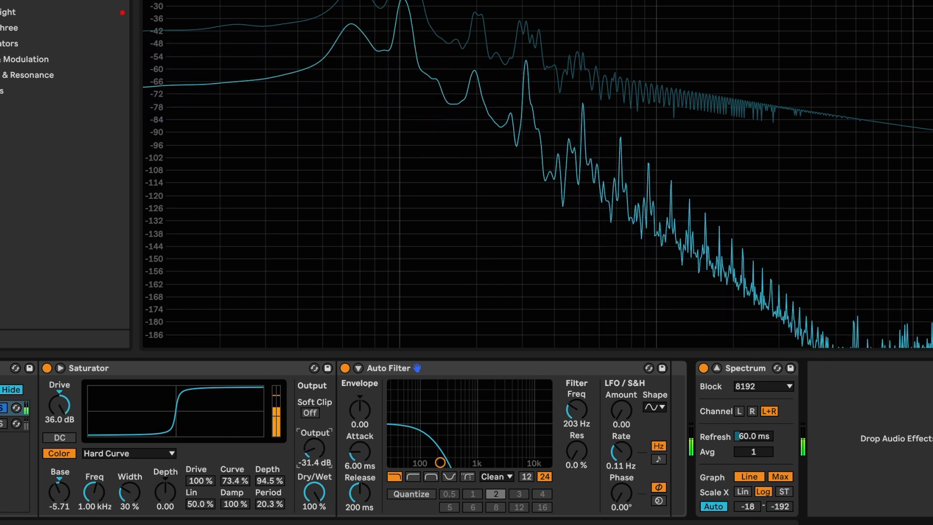
left_click_drag(314, 448, 314, 454)
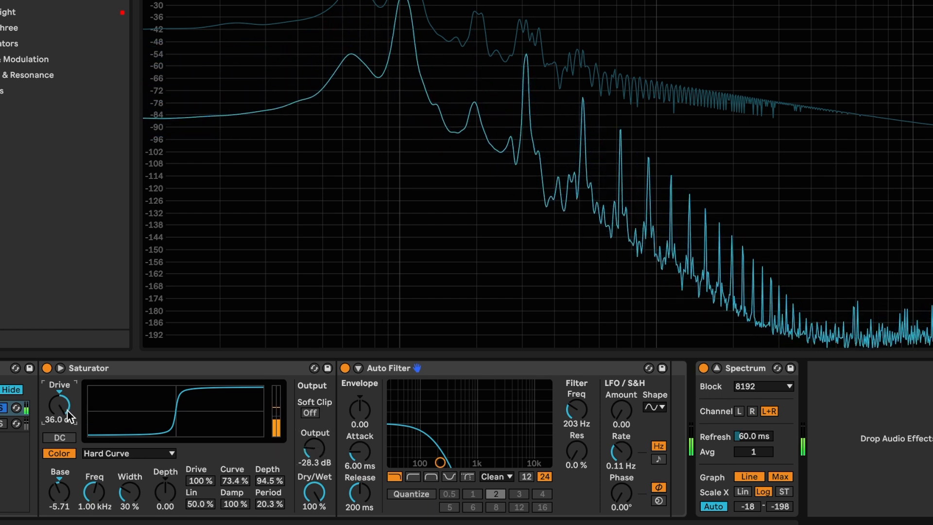
Step: Set the Low End Saturator's Base to -13.7 and give the Auto Filter the 12 dB slope with a slightly raised cutoff
left_click_drag(61, 498, 61, 513)
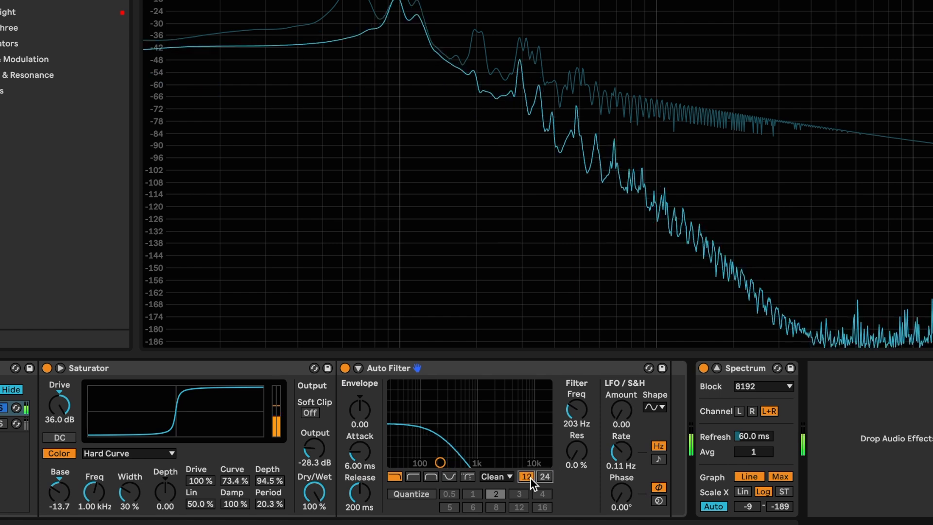
left_click_drag(576, 423, 576, 418)
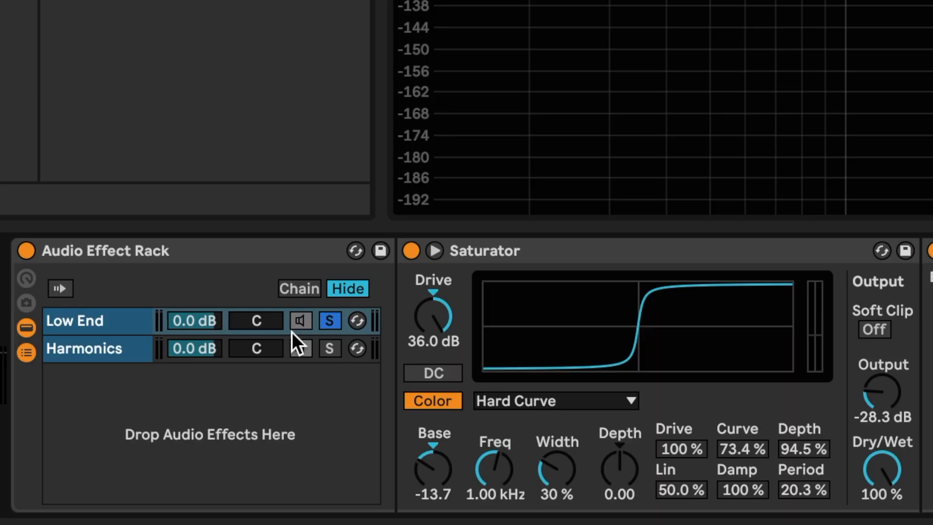
Step: Solo the Harmonics chain and add a Saturator to it
left_click(323, 348)
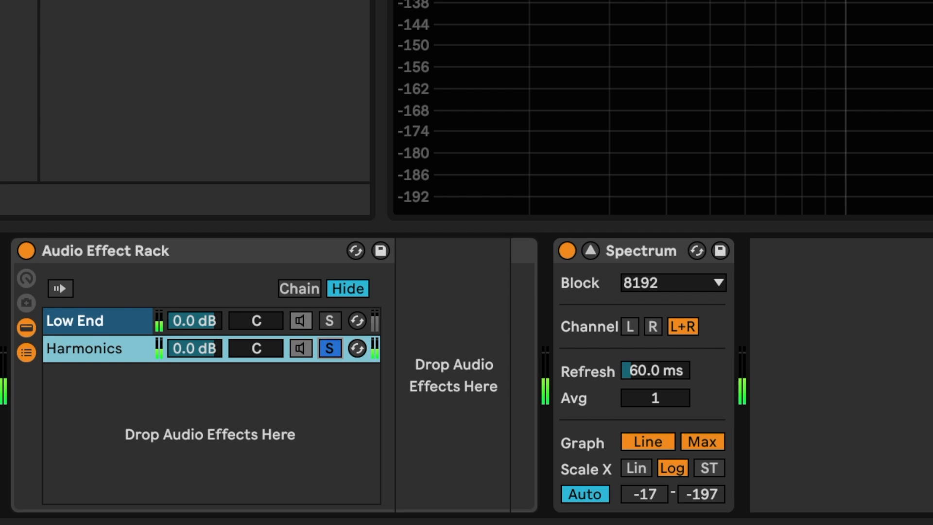
key("space")
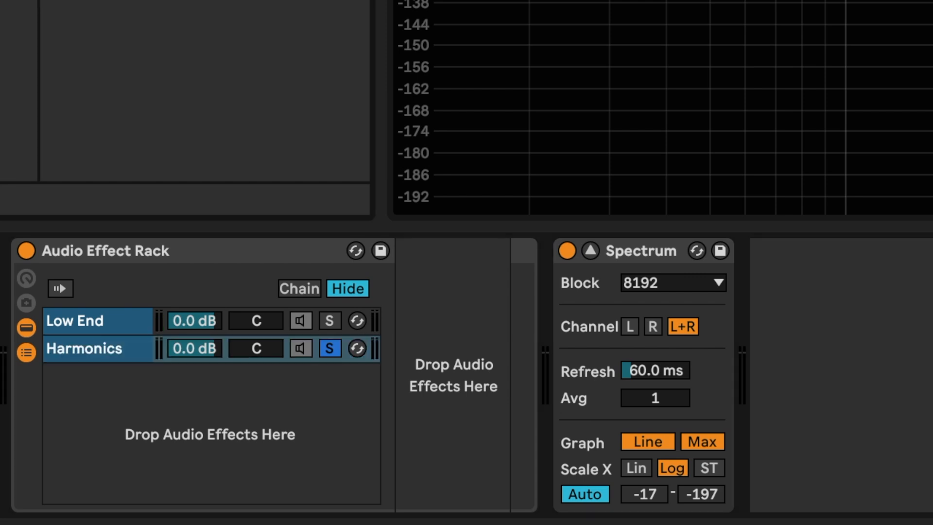
left_click_drag(266, 27, 428, 298)
key("space")
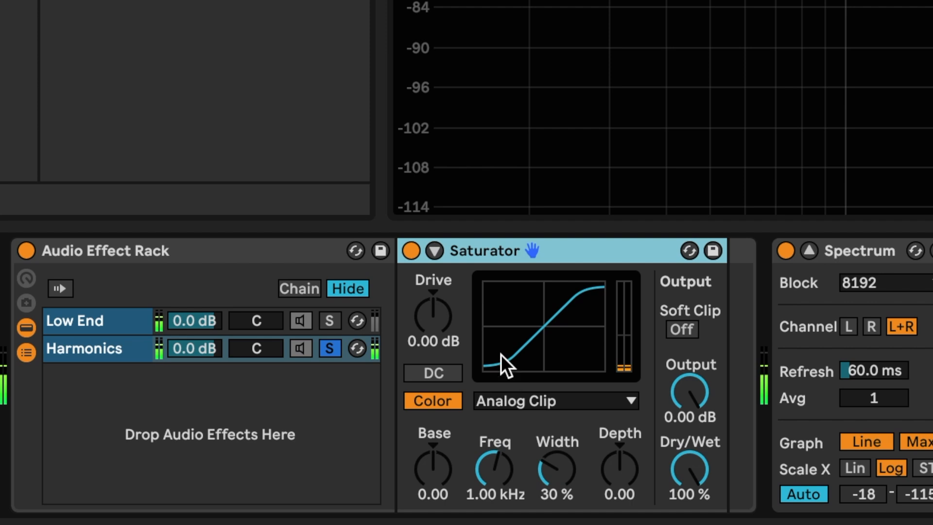
Step: Set the Harmonics chain's Saturator to Medium Curve with Drive 30.9 dB, Output -29.4 dB and Base 9.14
left_click(518, 399)
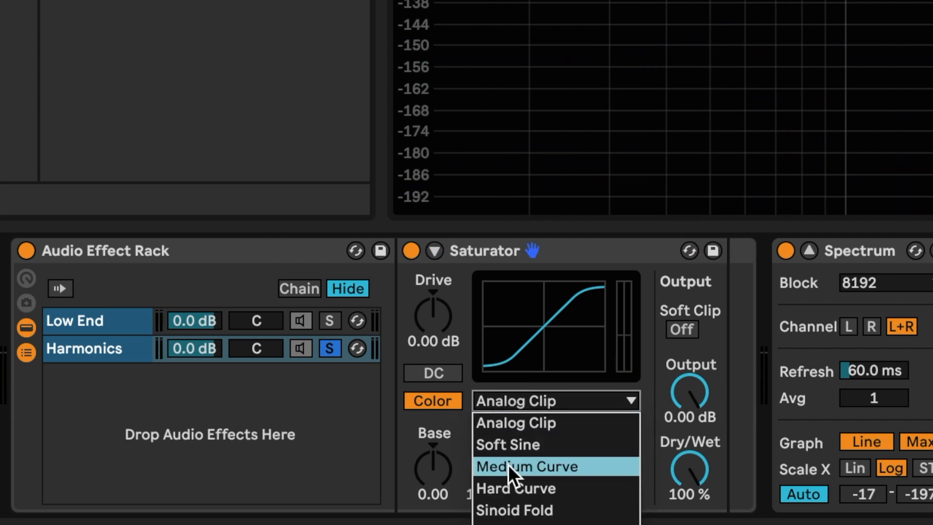
left_click(515, 481)
left_click(517, 401)
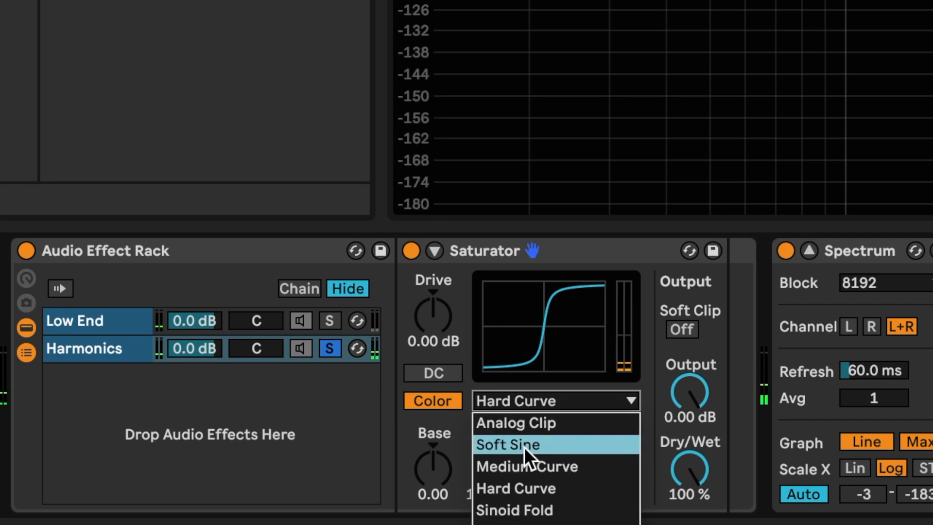
left_click(527, 460)
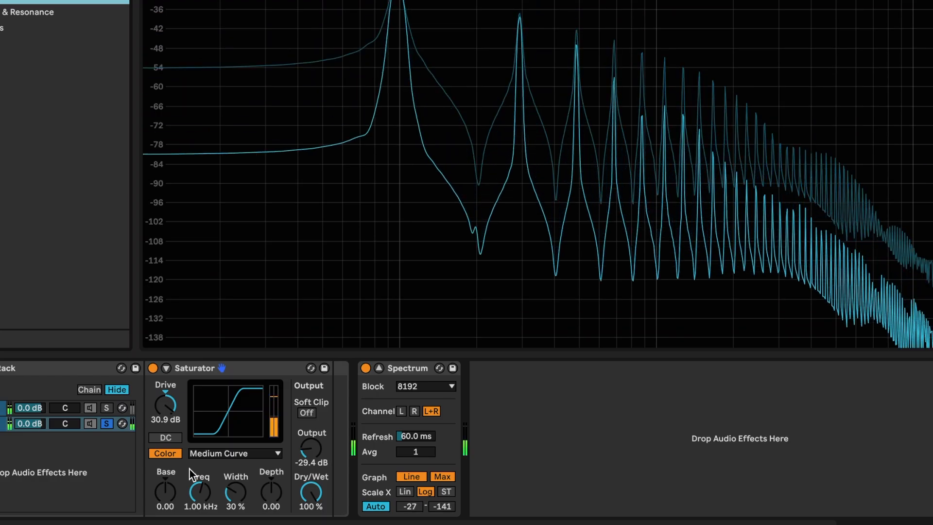
left_click_drag(433, 469, 433, 459)
left_click_drag(165, 492, 165, 480)
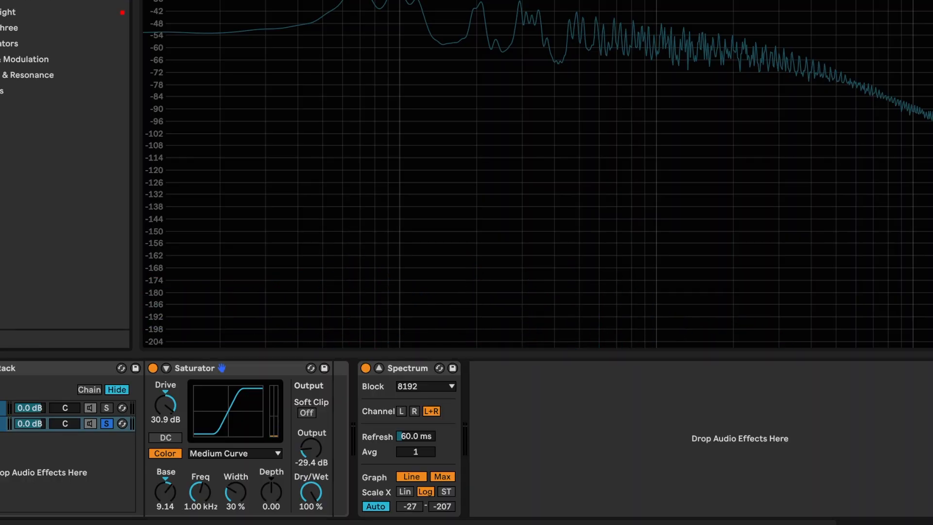
Step: Add an Auto Filter after the Harmonics Saturator and set its low-pass cutoff to 1.28 kHz
left_click_drag(8, 2, 321, 413)
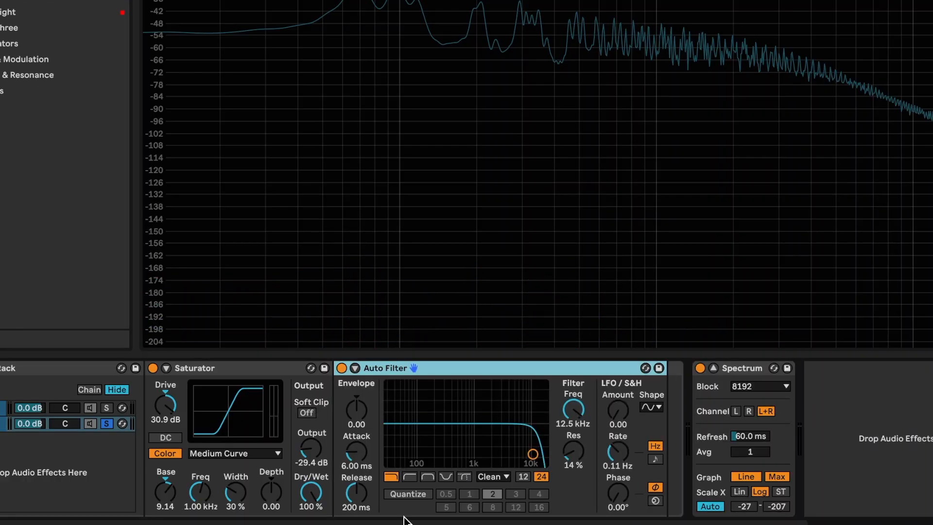
left_click_drag(574, 410, 574, 469)
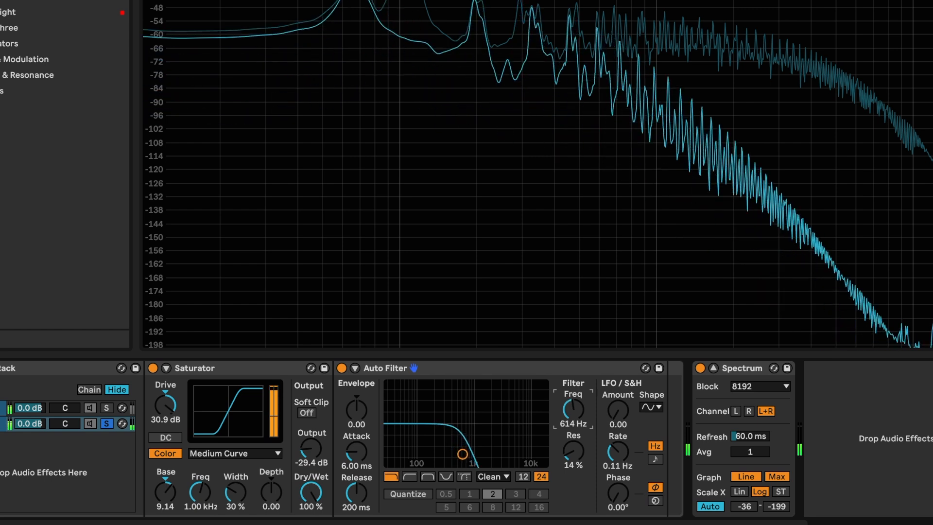
left_click_drag(573, 409, 573, 411)
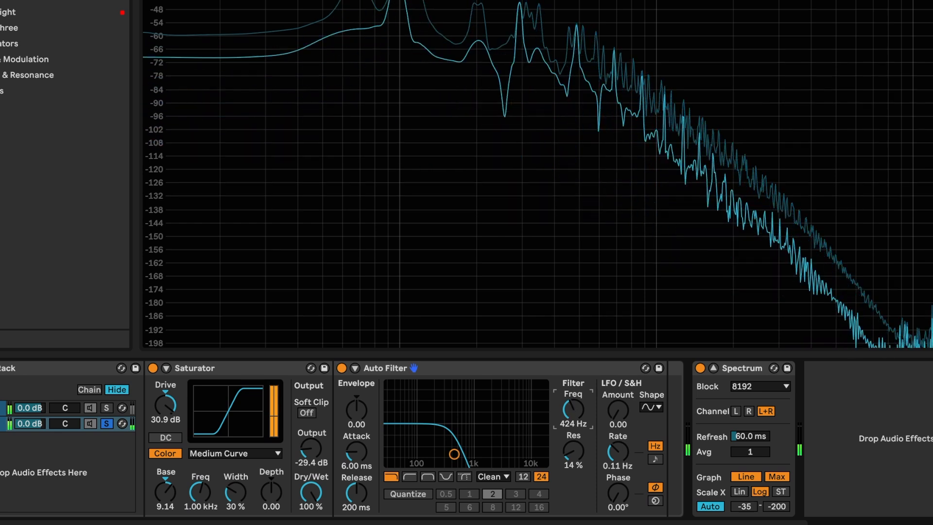
mouse_move(574, 409)
left_mouse_down()
mouse_move(573, 452)
mouse_move(569, 408)
left_mouse_up()
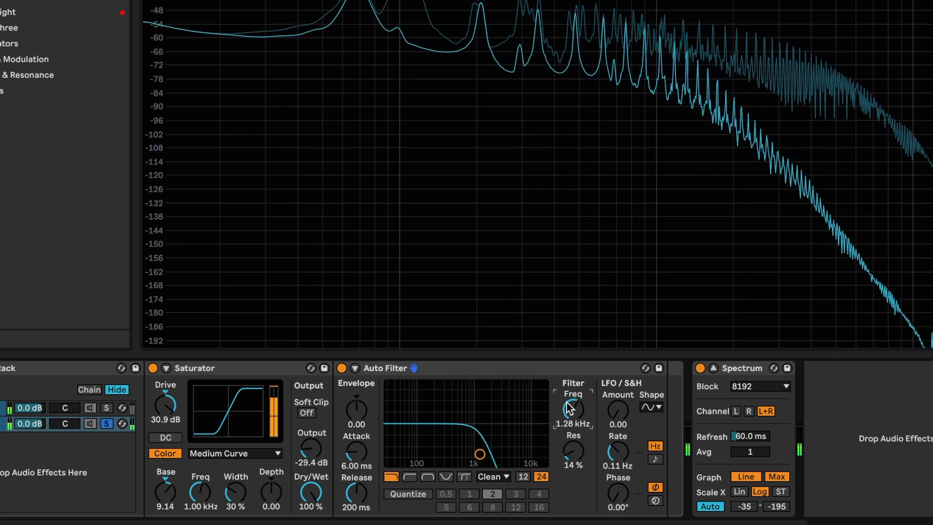
left_click(0, 0)
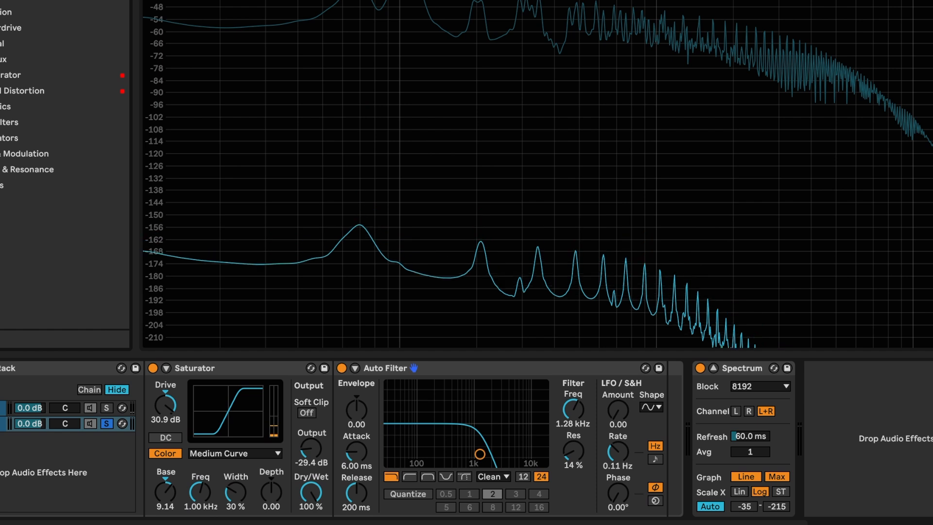
Step: Add a second Saturator after the Auto Filter, set to Digital Clip with Drive 21.7 dB and Output -14.3 dB, comparing it against bypass
left_click_drag(15, 75, 663, 478)
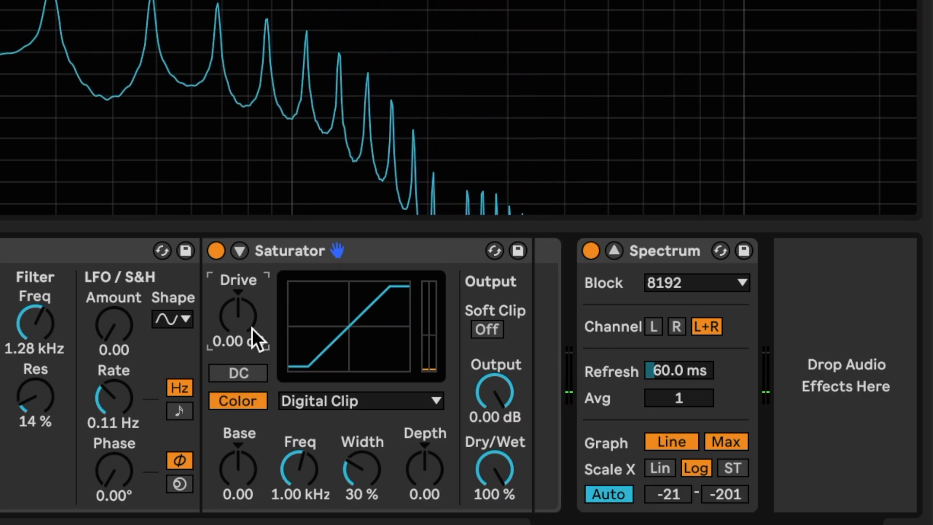
left_click_drag(250, 328, 250, 281)
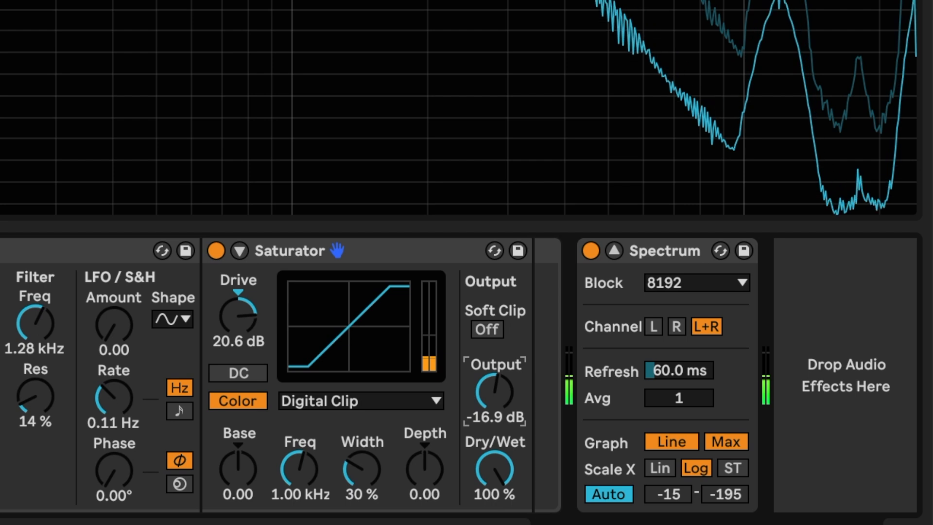
left_click(218, 253)
left_click(218, 253)
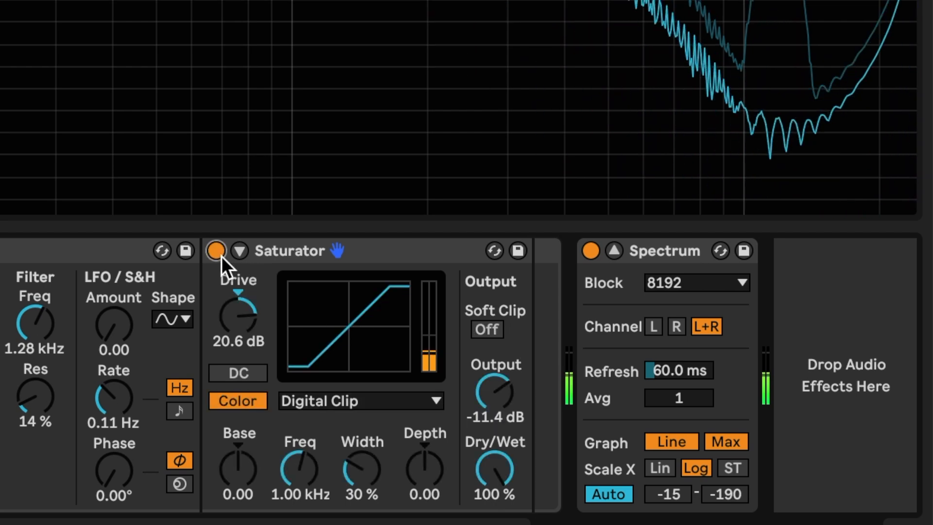
left_click_drag(490, 388, 486, 403)
left_click_drag(238, 468, 238, 457)
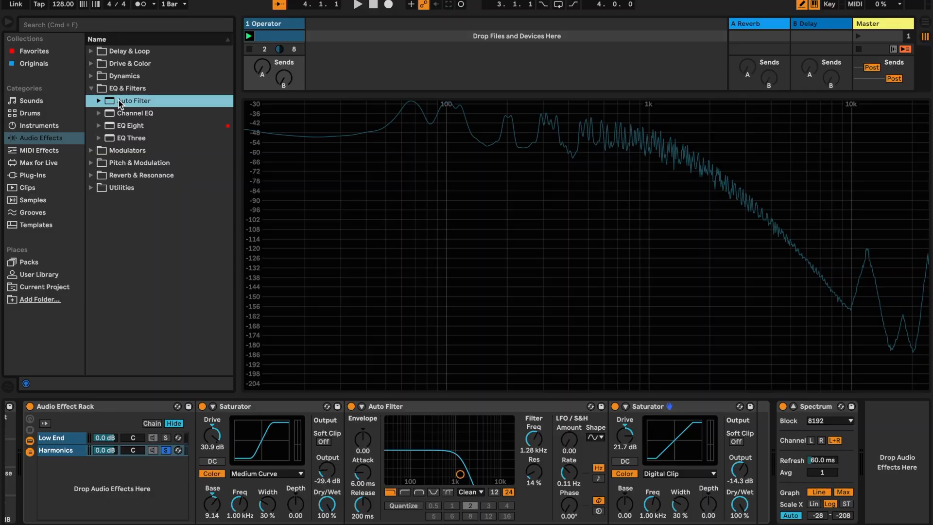
Step: Add another Auto Filter at the end of the Harmonics chain as a 12 dB high-pass with its cutoff at 888 Hz
left_click_drag(120, 103, 751, 459)
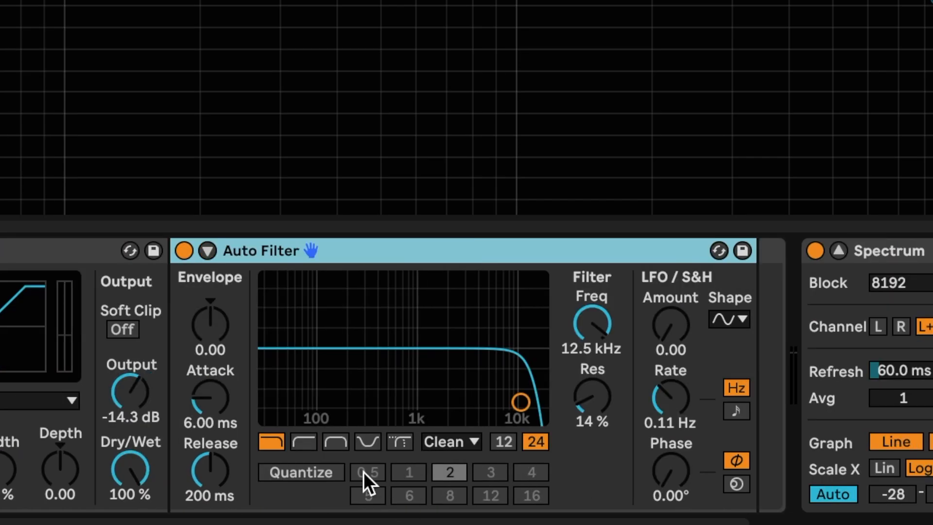
left_click(726, 492)
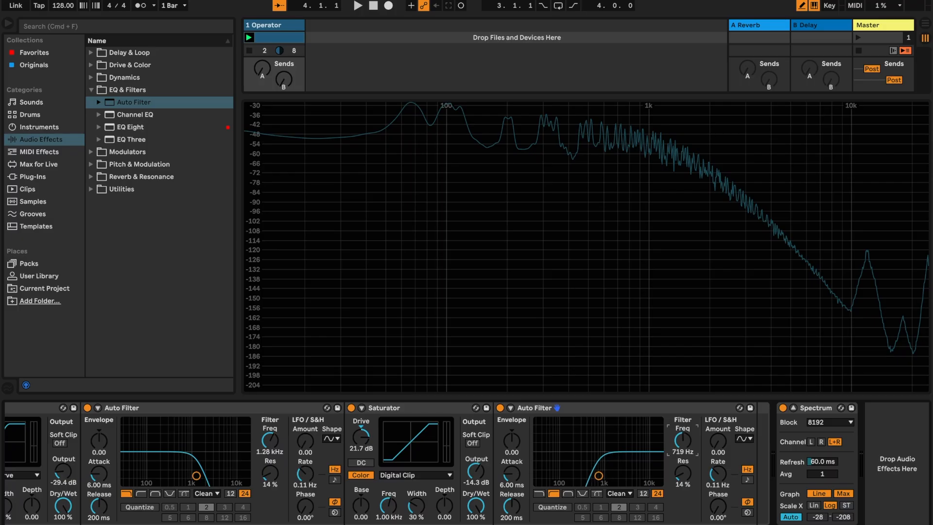
key("space")
left_click_drag(683, 440, 683, 443)
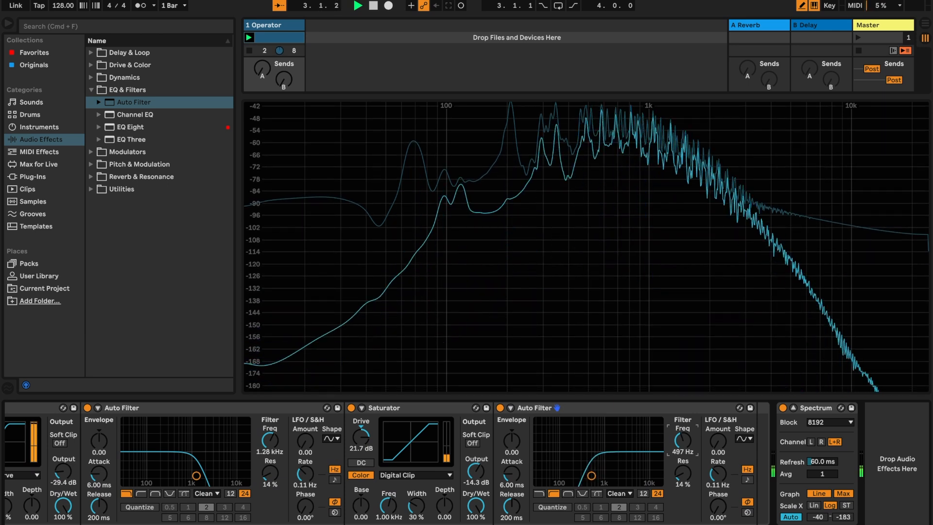
left_click_drag(682, 440, 684, 439)
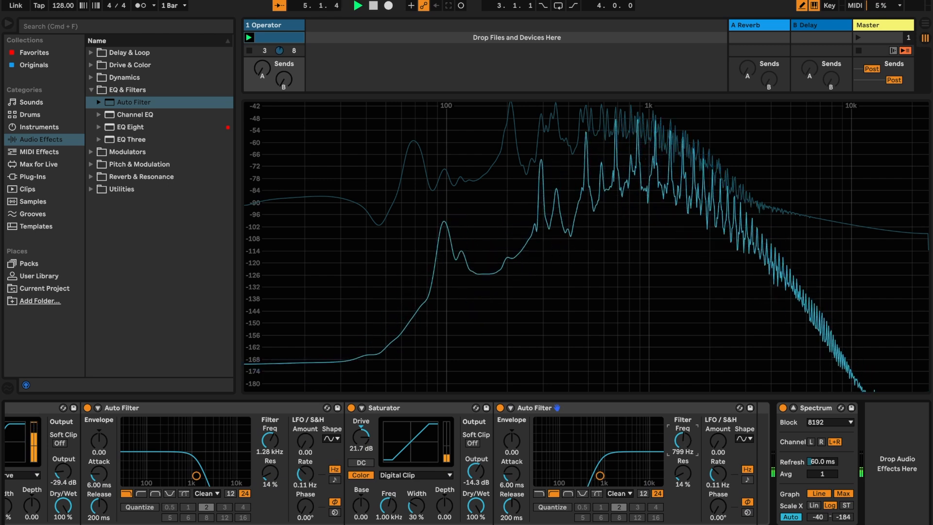
left_click(648, 493)
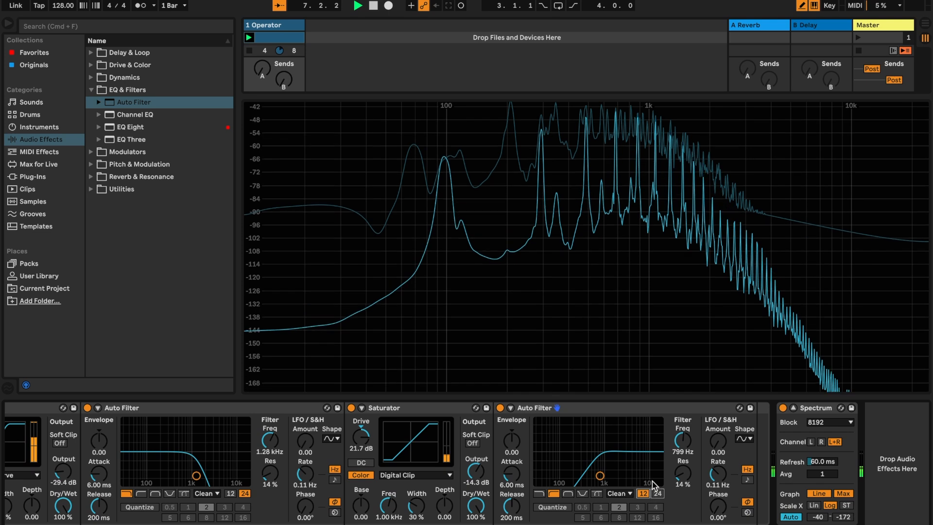
left_click_drag(672, 451, 672, 447)
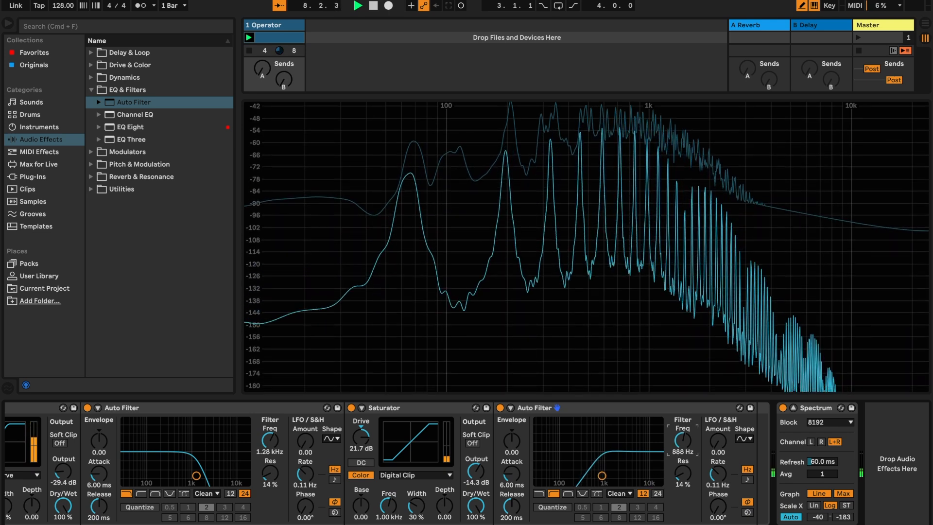
Step: Unsolo the Harmonics chain and set its volume to -5.6 dB
scroll(496, 456, "left", 10)
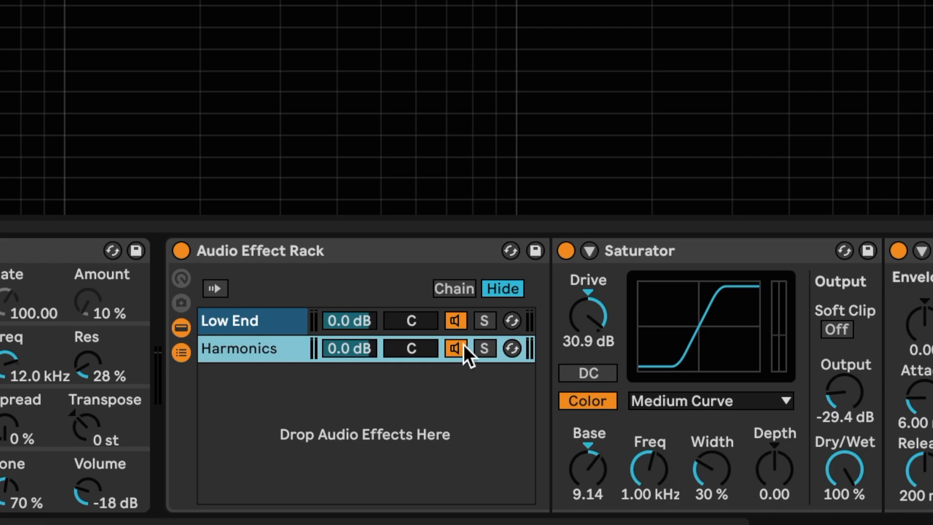
left_click_drag(363, 358, 356, 316)
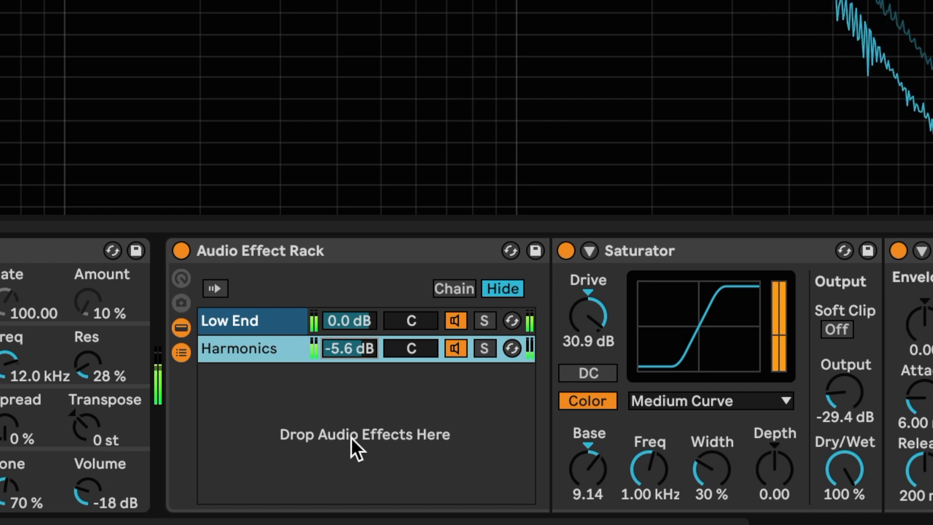
Step: Set the Harmonics chain's low-pass Auto Filter to 682 Hz and its high-pass Auto Filter to 936 Hz
scroll(351, 438, "right", 15)
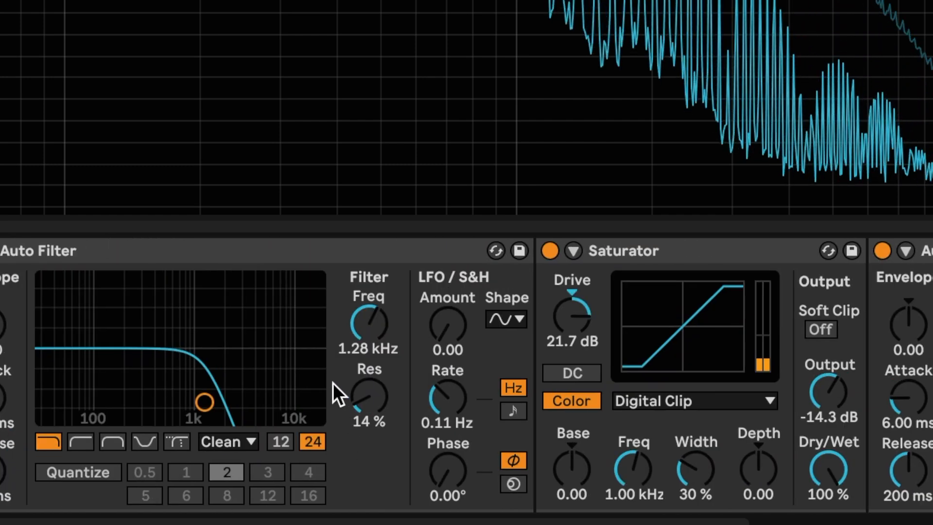
left_click_drag(360, 323, 361, 339)
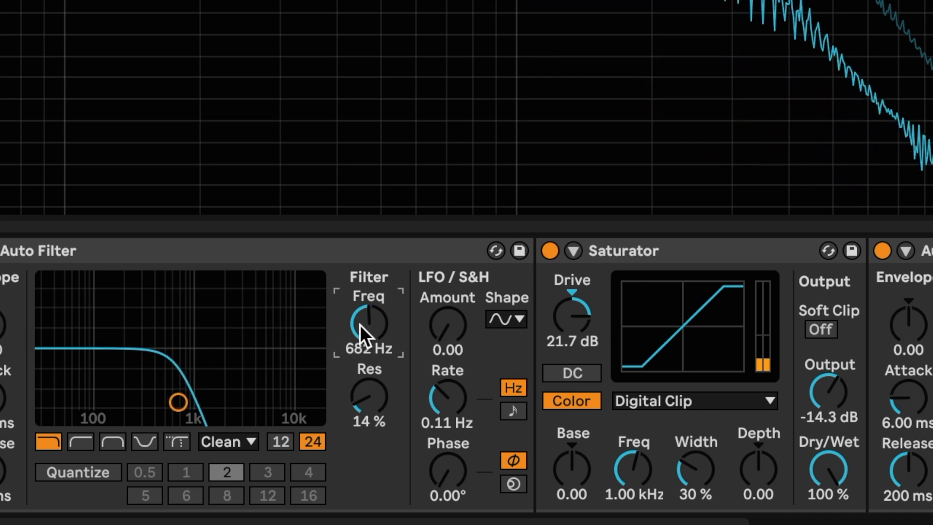
scroll(360, 325, "right", 10)
scroll(360, 325, "right", 5)
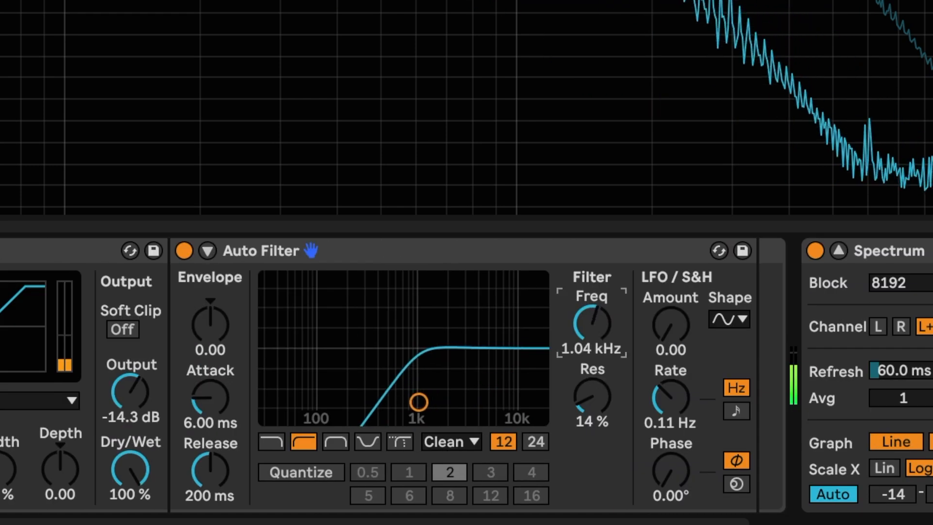
mouse_move(592, 323)
left_mouse_down()
mouse_move(592, 335)
mouse_move(592, 309)
left_mouse_up()
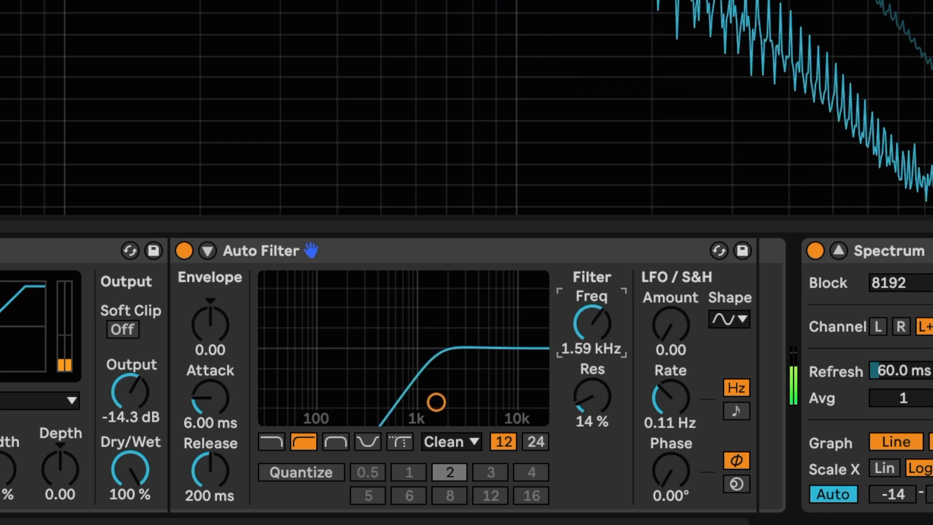
mouse_move(592, 310)
left_mouse_down()
mouse_move(591, 332)
mouse_move(592, 319)
left_mouse_up()
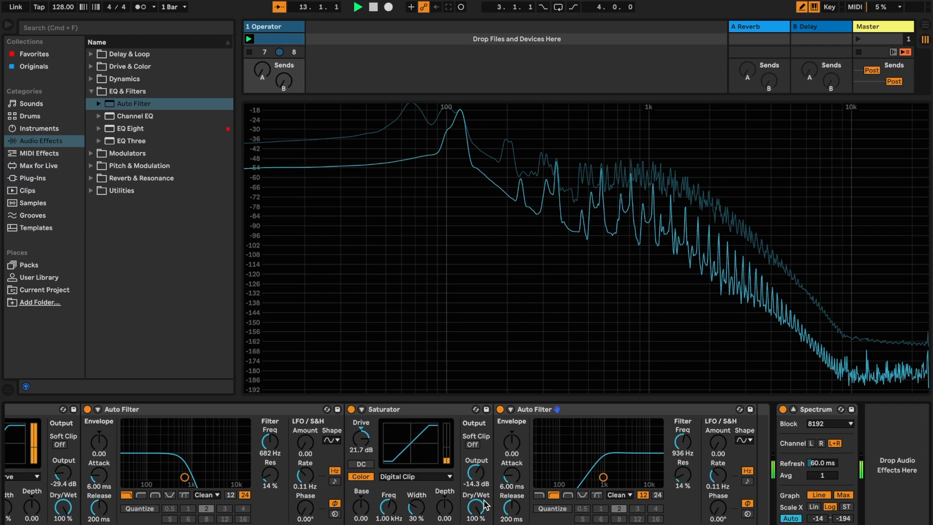
scroll(484, 505, "left", 10)
scroll(428, 448, "right", 4)
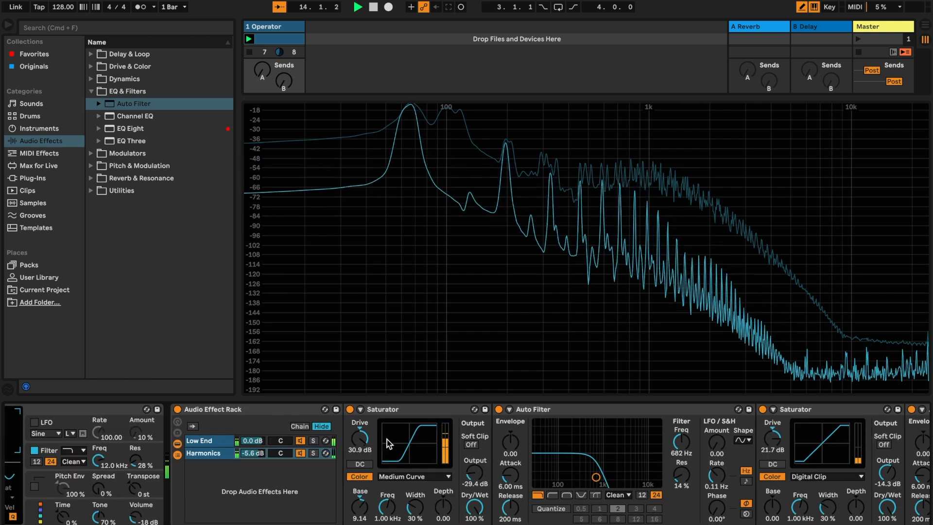
scroll(366, 439, "right", 5)
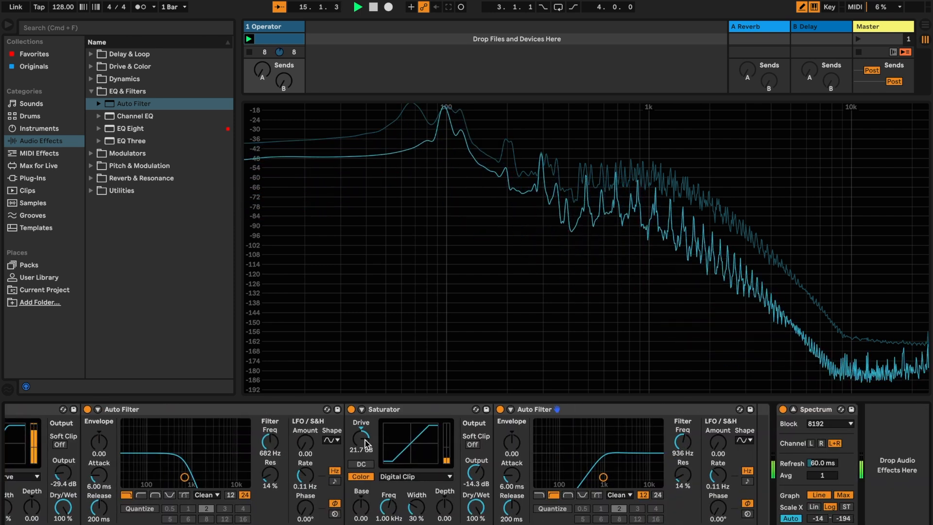
scroll(365, 439, "left", 5)
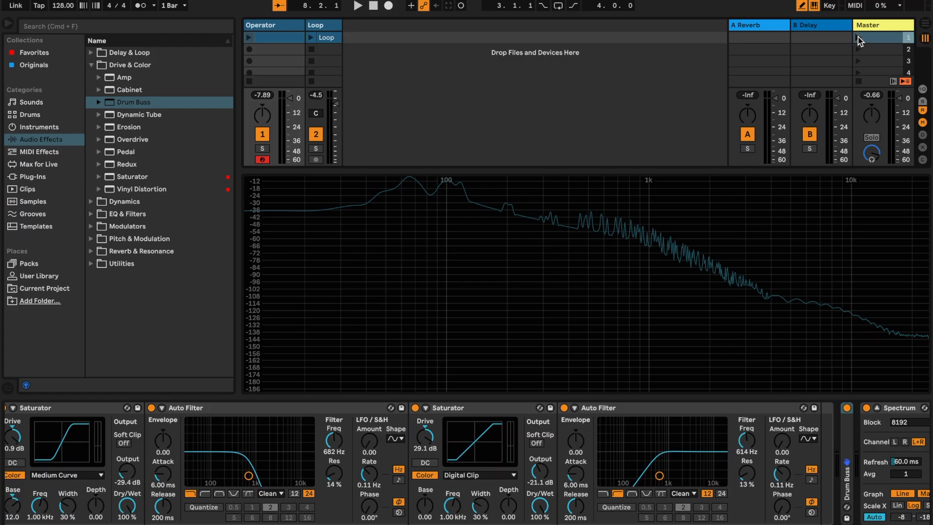
Step: Launch the first scene to hear the bass with the Loop track while reviewing the rack's device chain
left_click(858, 38)
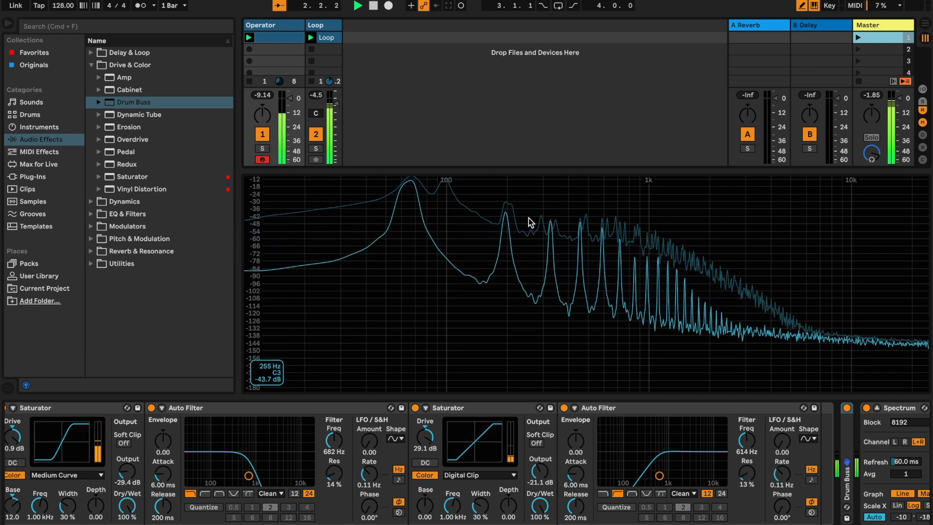
scroll(408, 452, "left", 8)
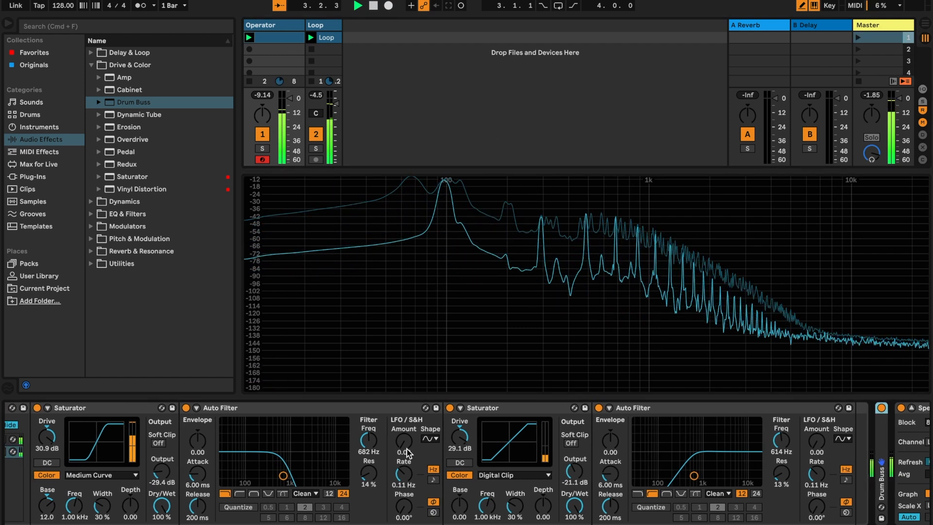
scroll(408, 453, "left", 4)
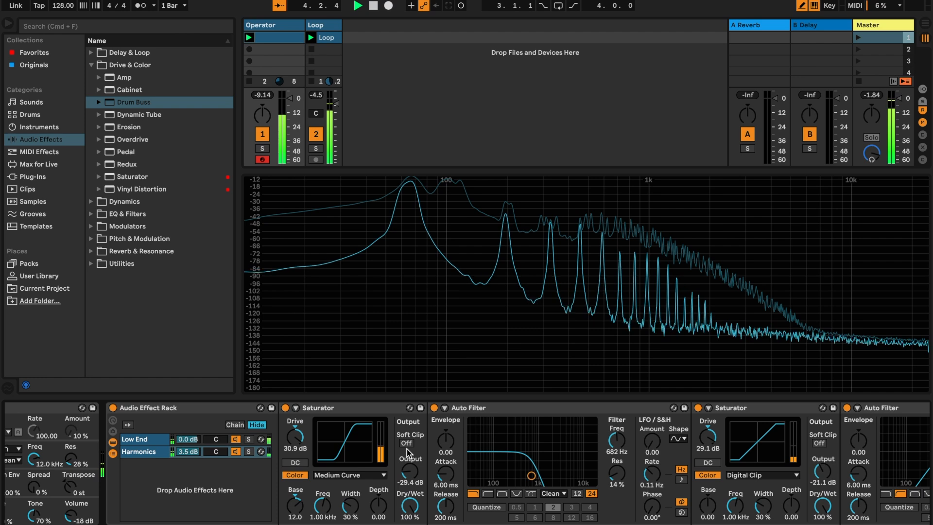
Step: Try Sinoid Fold on the Harmonics chain's second Saturator, then use Waveshaper with 23.1 dB drive, waveshaper Drive 100% and Curve 17.2%
scroll(408, 453, "left", 3)
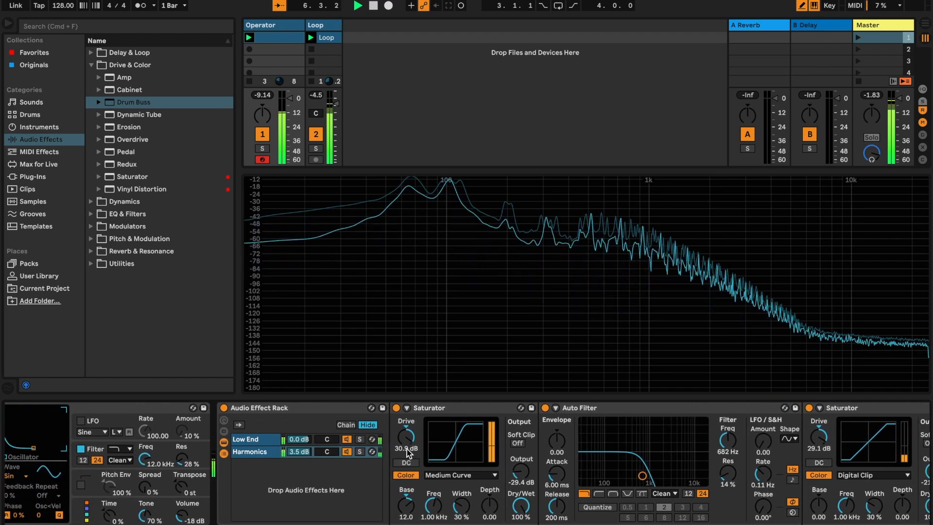
scroll(407, 451, "right", 6)
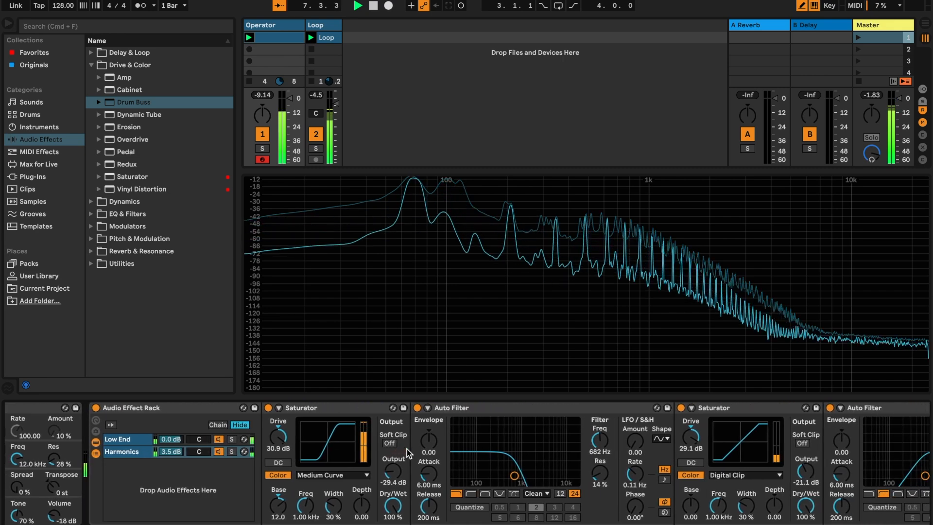
scroll(408, 453, "right", 4)
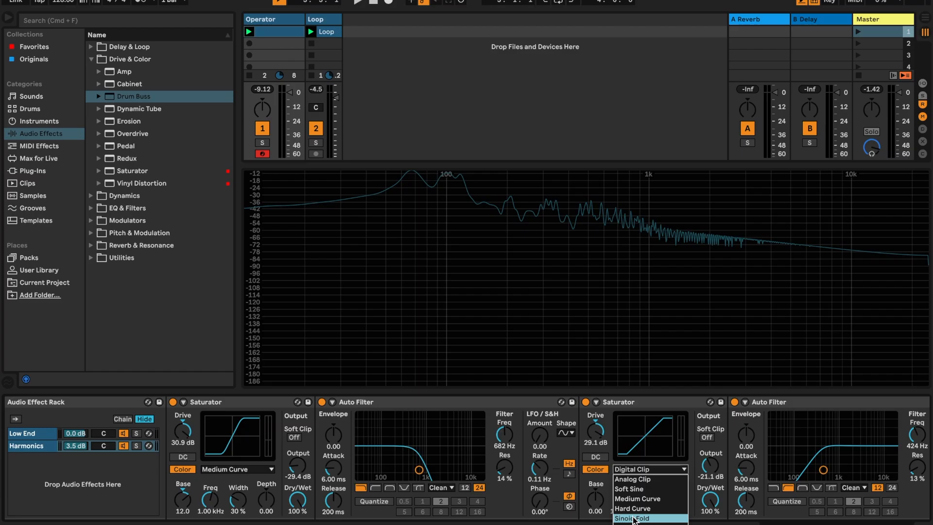
left_click(633, 502)
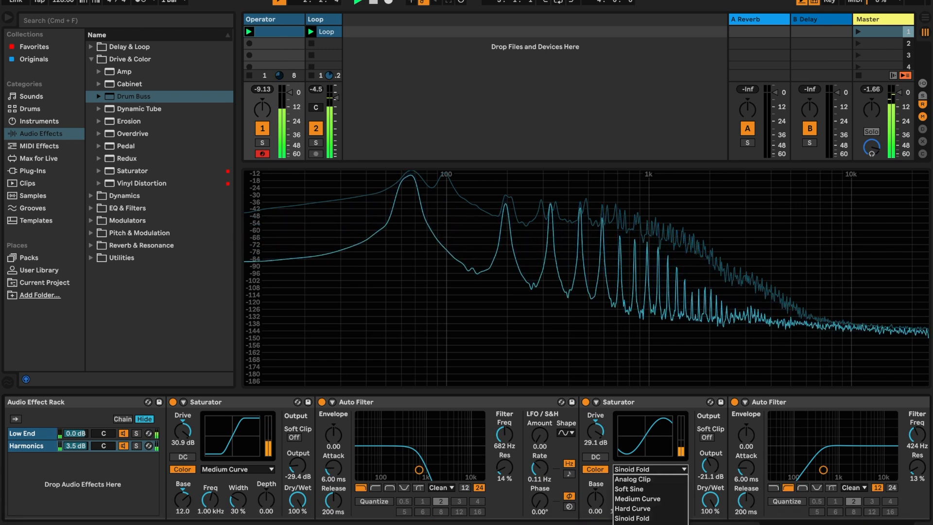
left_click(639, 524)
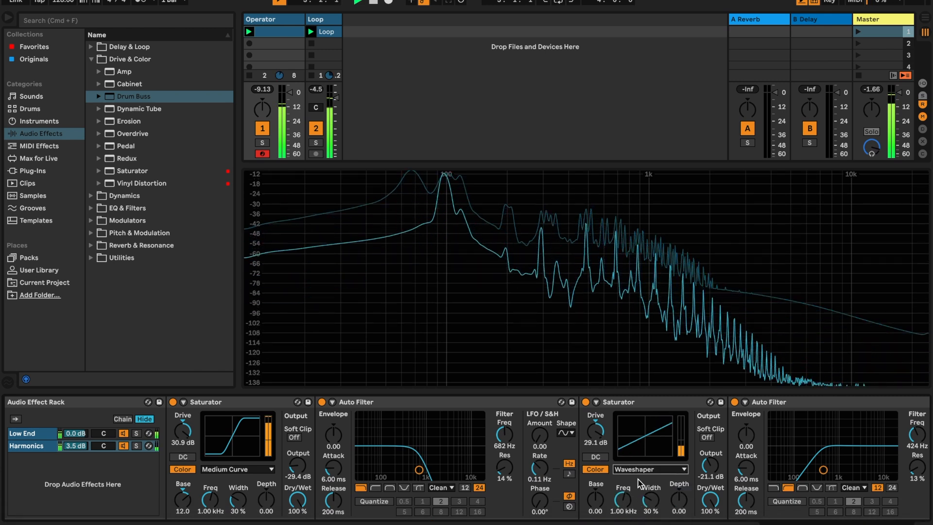
left_click(597, 402)
left_click(734, 491)
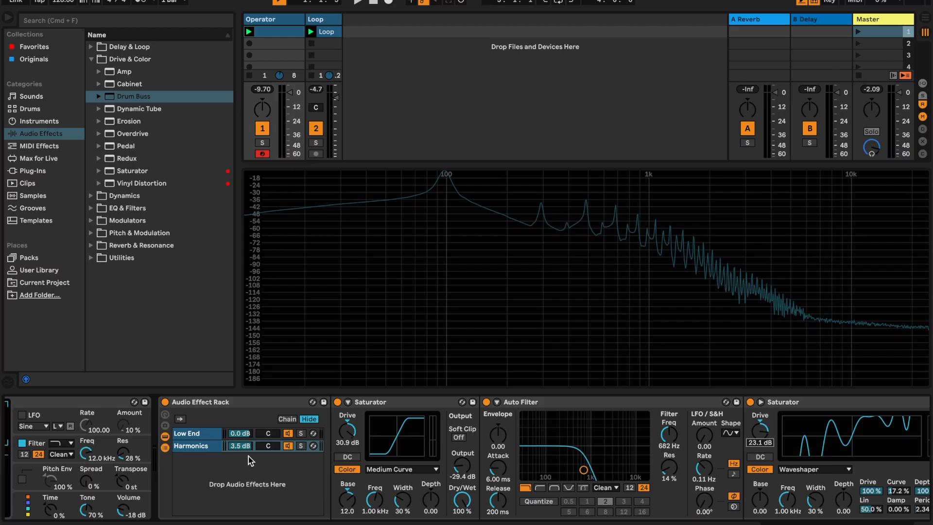
Step: Set the Harmonics chain's volume to 2.3 dB and the Low End chain's volume to -2.0 dB
mouse_move(241, 445)
left_mouse_down()
mouse_move(240, 421)
mouse_move(242, 438)
left_mouse_up()
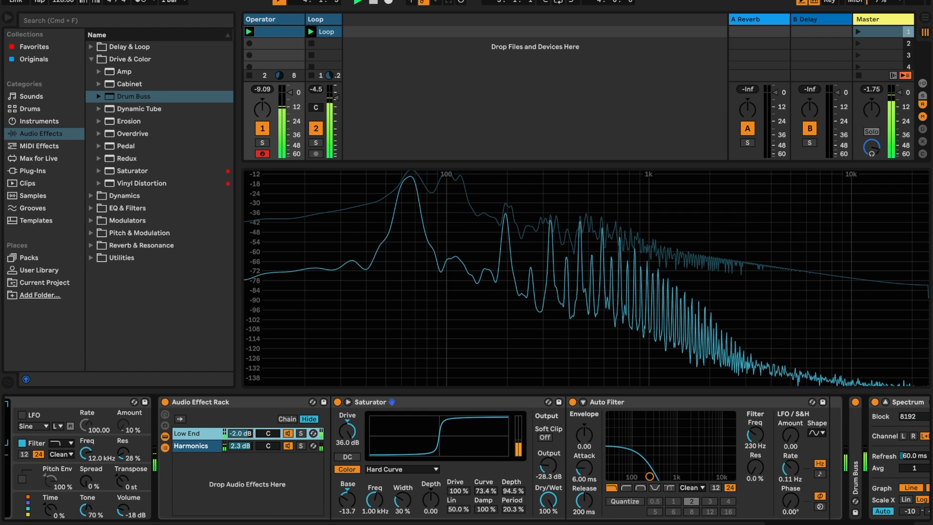
scroll(243, 482, "left", 2)
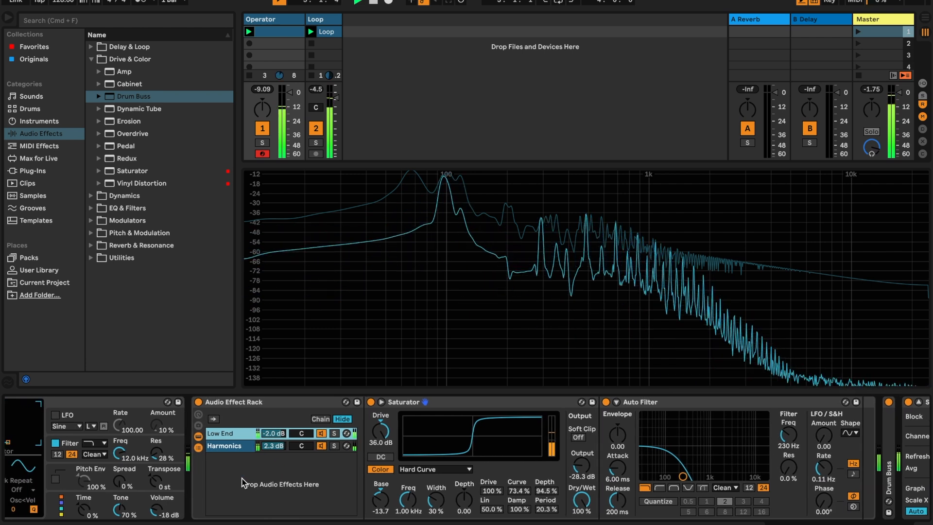